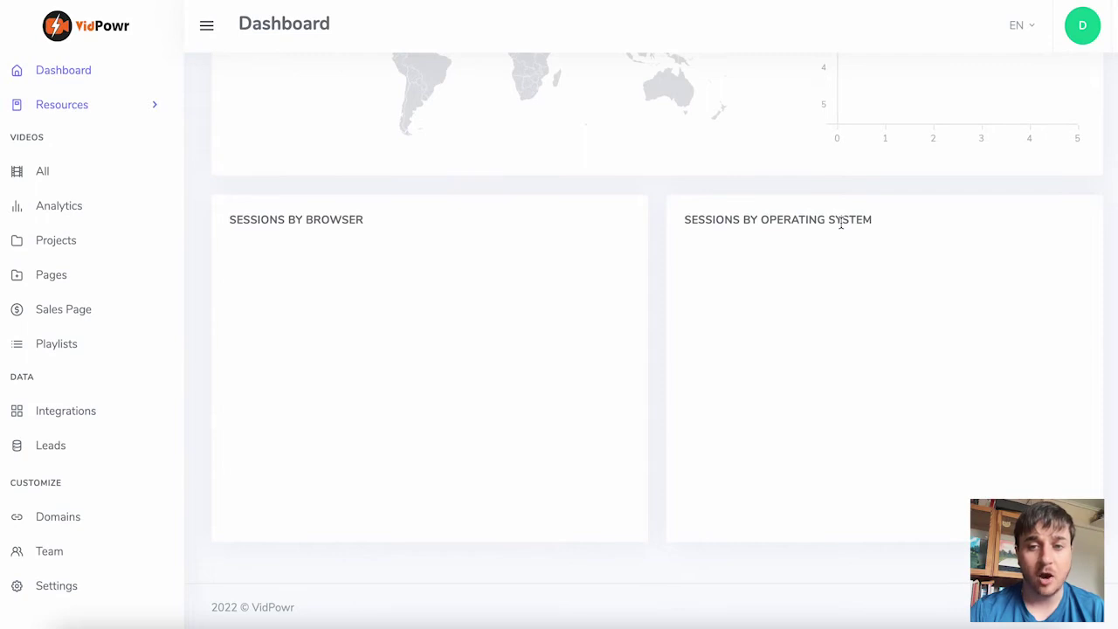
# Go to the Videos page listing all videos, currently an empty library
pyautogui.scroll(5, 471, 222)
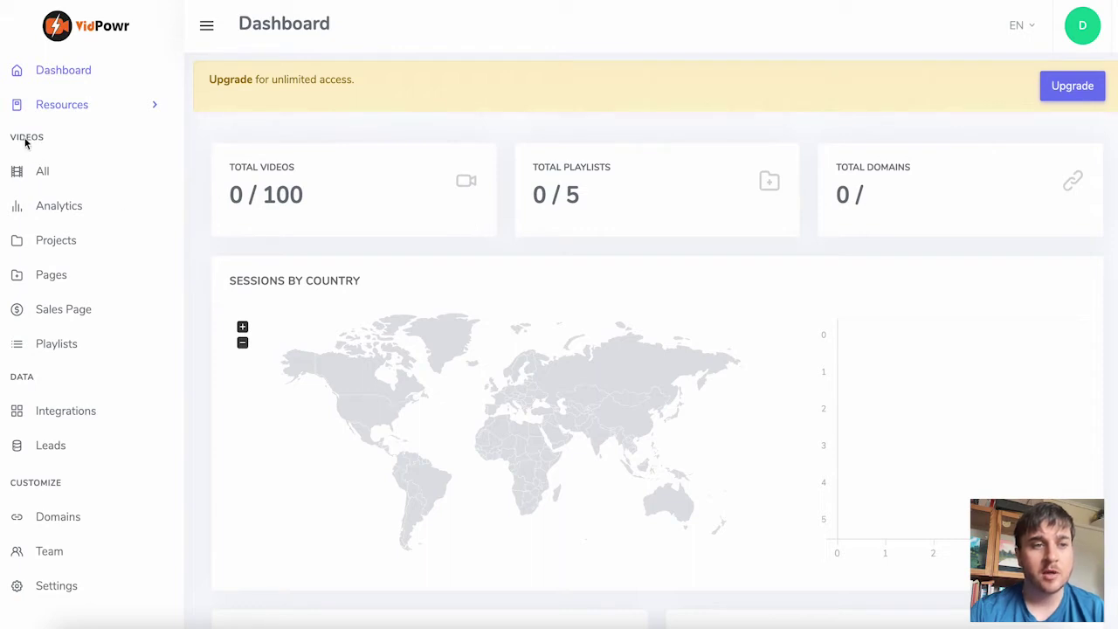
pyautogui.click(44, 180)
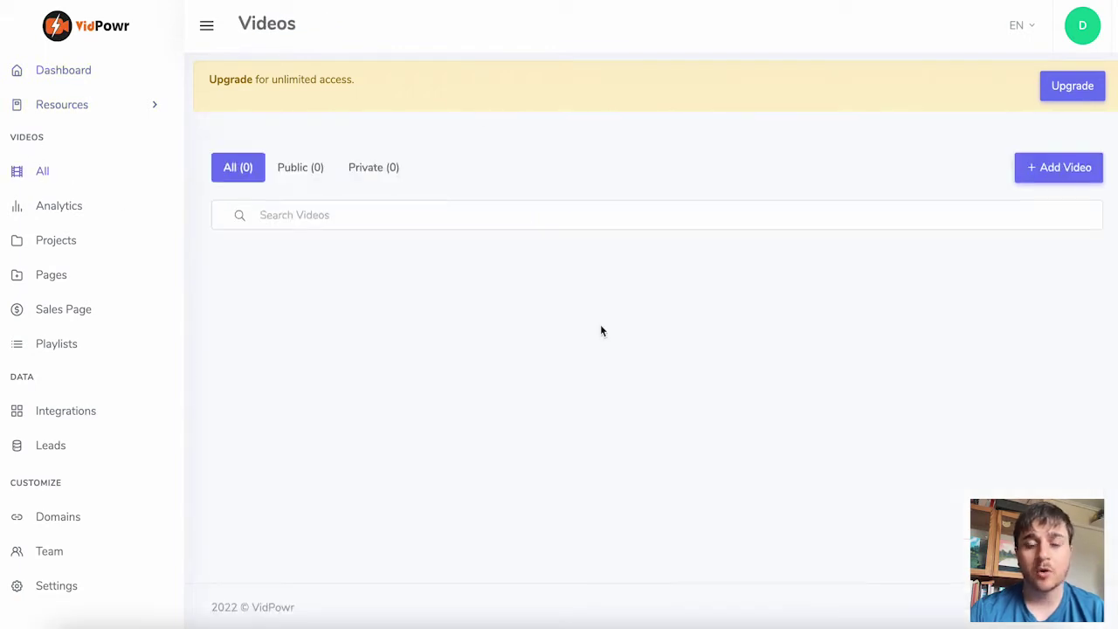
# Add the Kitchen Sink Burrito challenge video from a pasted YouTube link, not as a live stream
pyautogui.click(1056, 171)
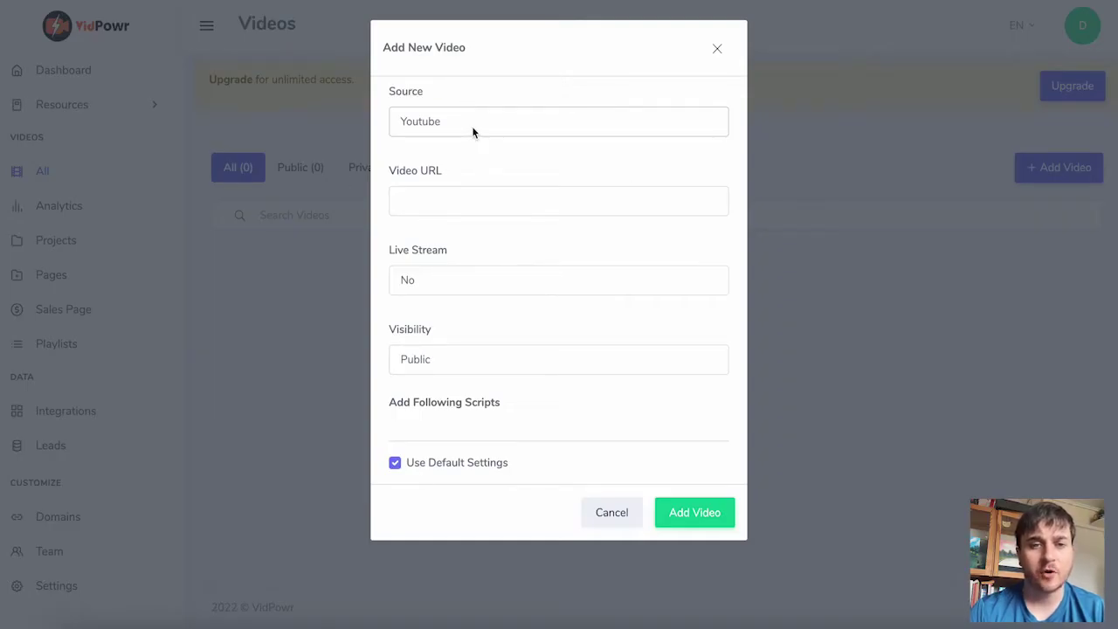
pyautogui.click(458, 122)
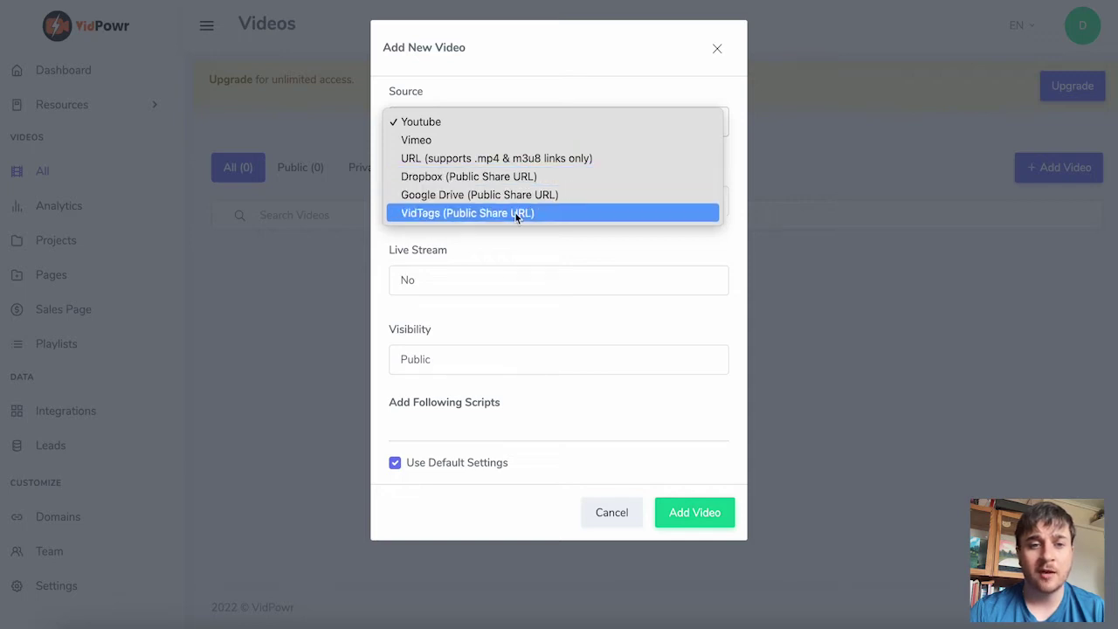
pyautogui.click(535, 248)
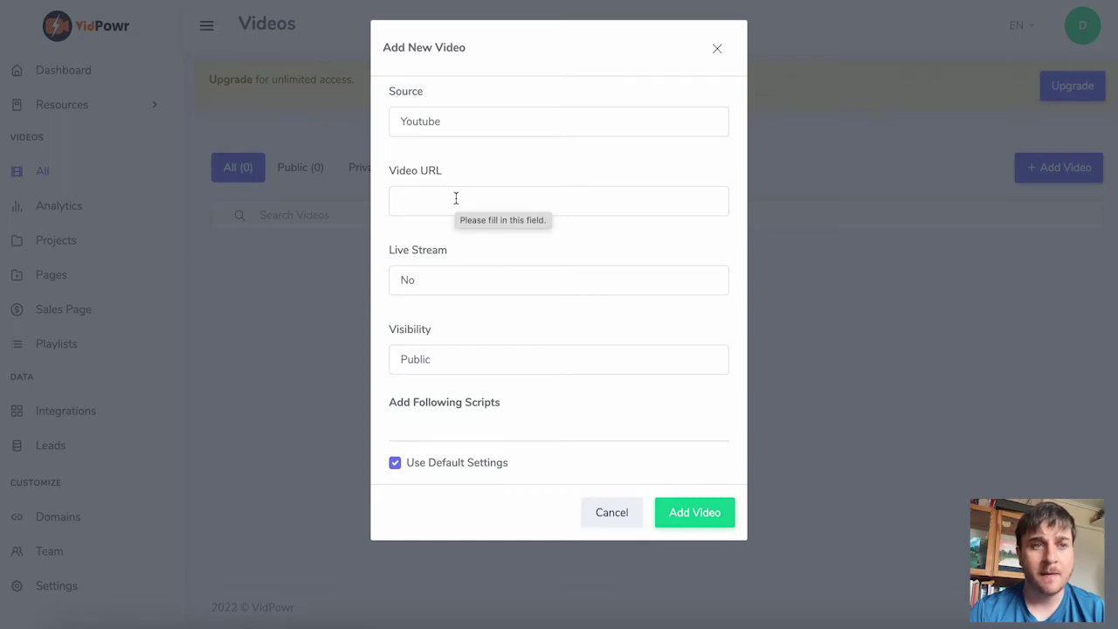
pyautogui.click(456, 199)
pyautogui.hotkey('ctrl', 'v')
pyautogui.click(487, 293)
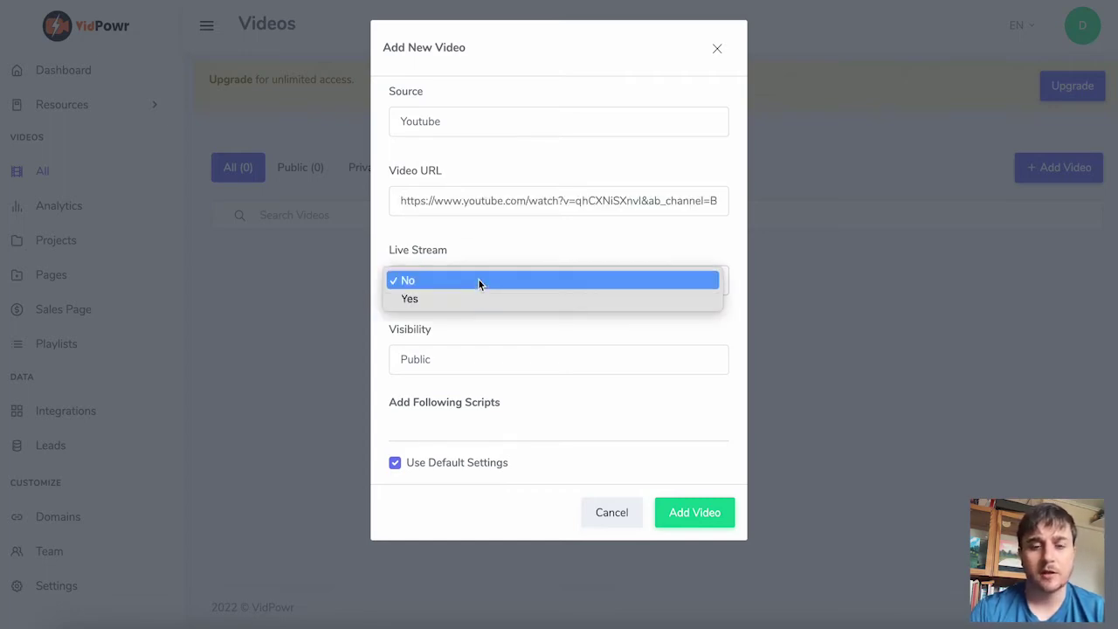
pyautogui.click(478, 280)
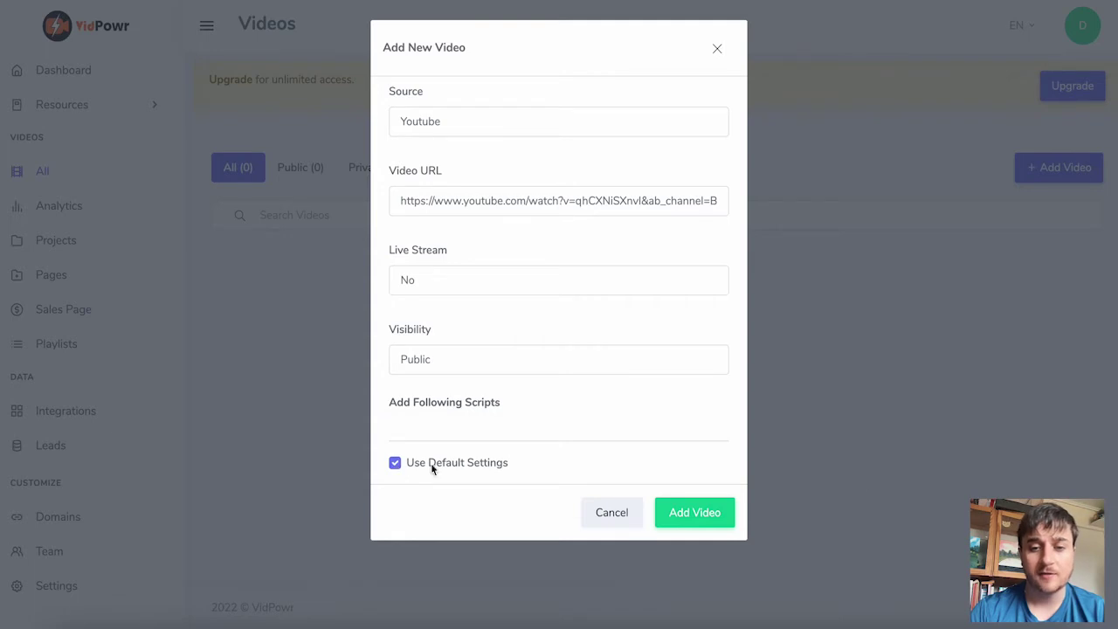
pyautogui.click(698, 512)
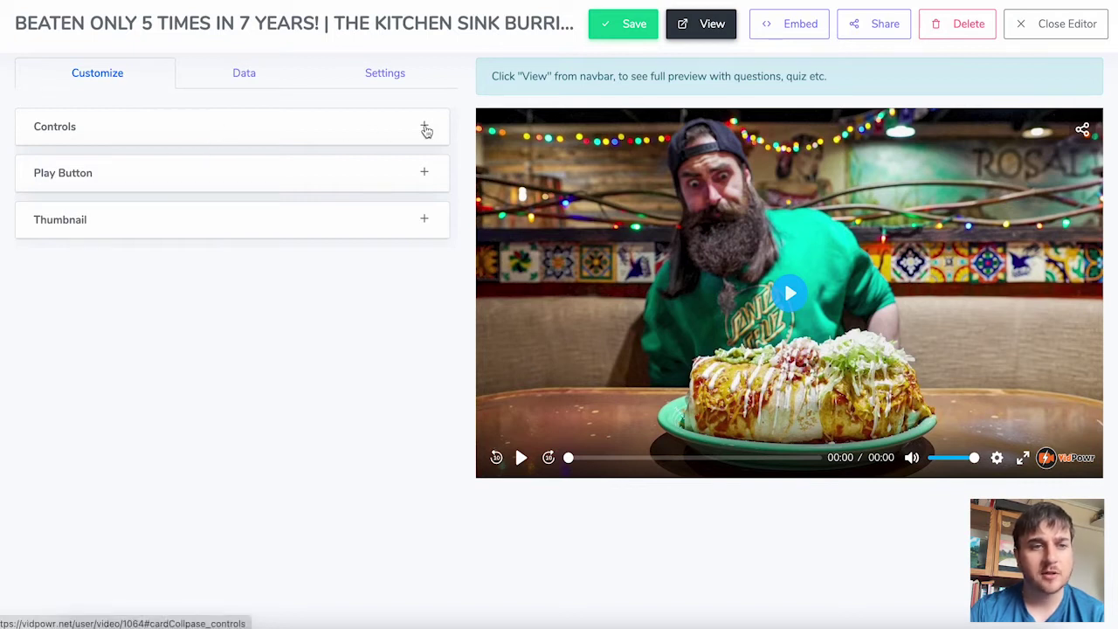
# Expand the player Controls and toggle Play off and back on, leaving it enabled
pyautogui.click(425, 130)
pyautogui.scroll(-2, 371, 184)
pyautogui.scroll(2, 371, 184)
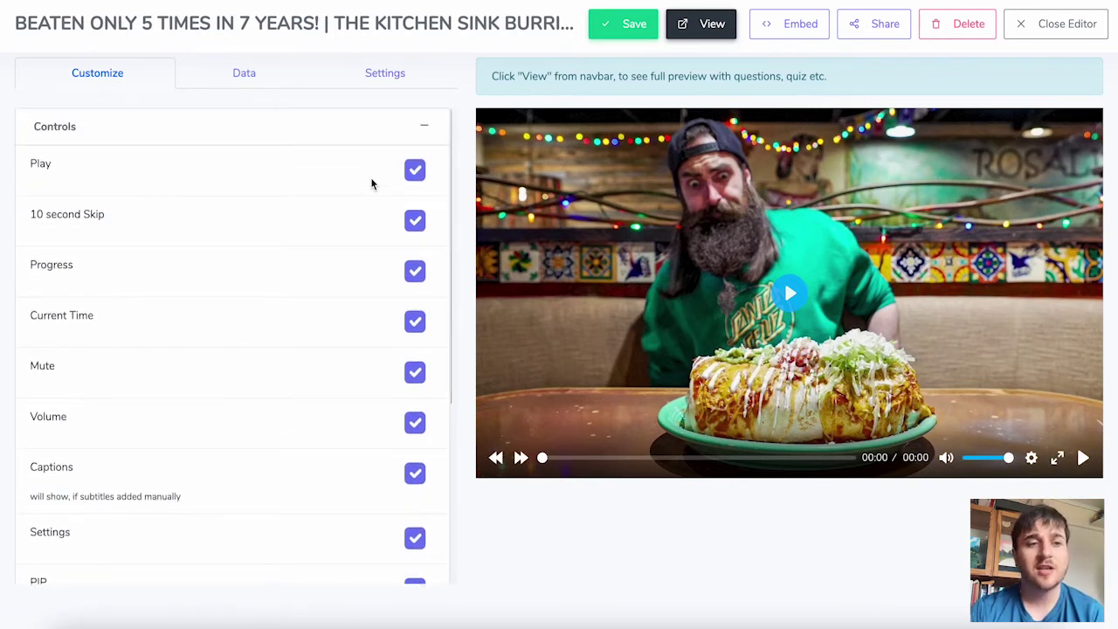
pyautogui.click(416, 175)
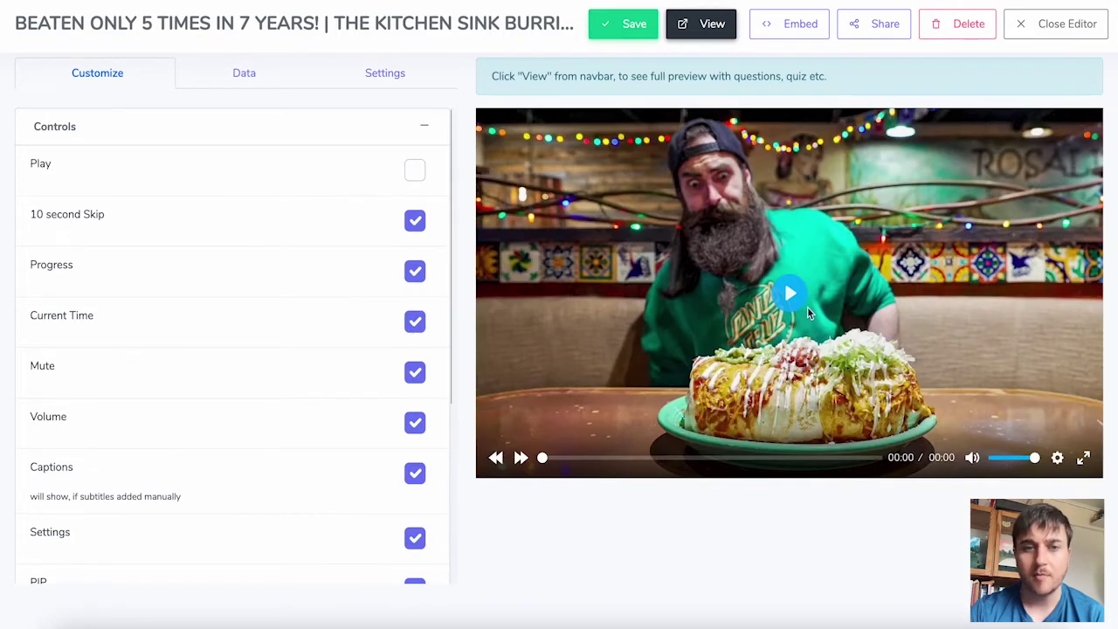
pyautogui.click(415, 171)
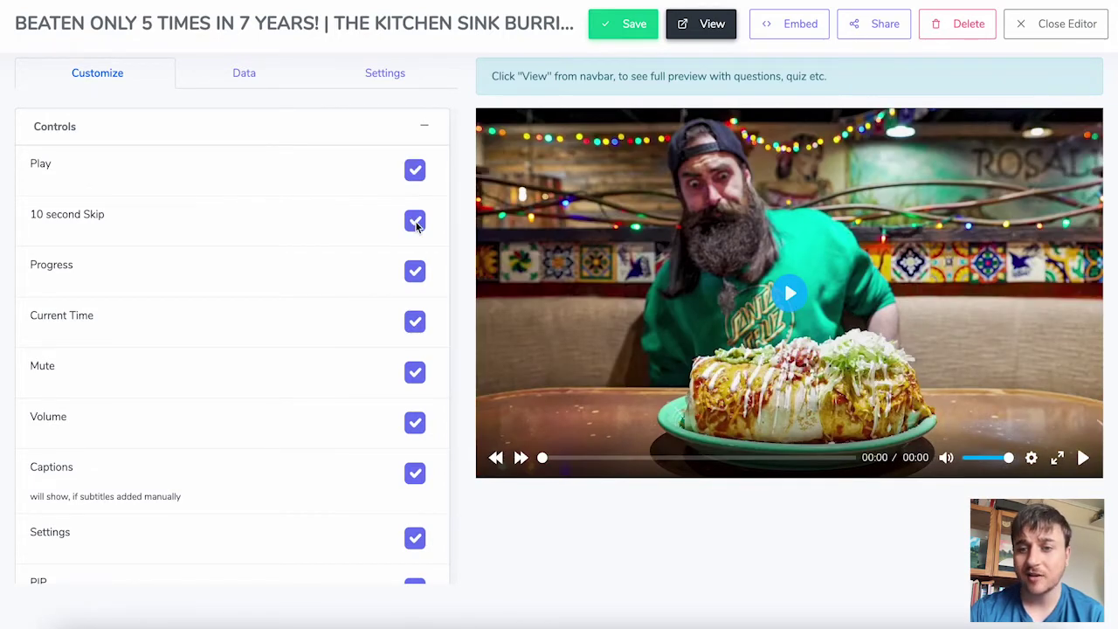
# Enable the Download control so viewers can download the video from the player
pyautogui.scroll(-1, 423, 244)
pyautogui.doubleClick(417, 250)
pyautogui.scroll(-1, 417, 253)
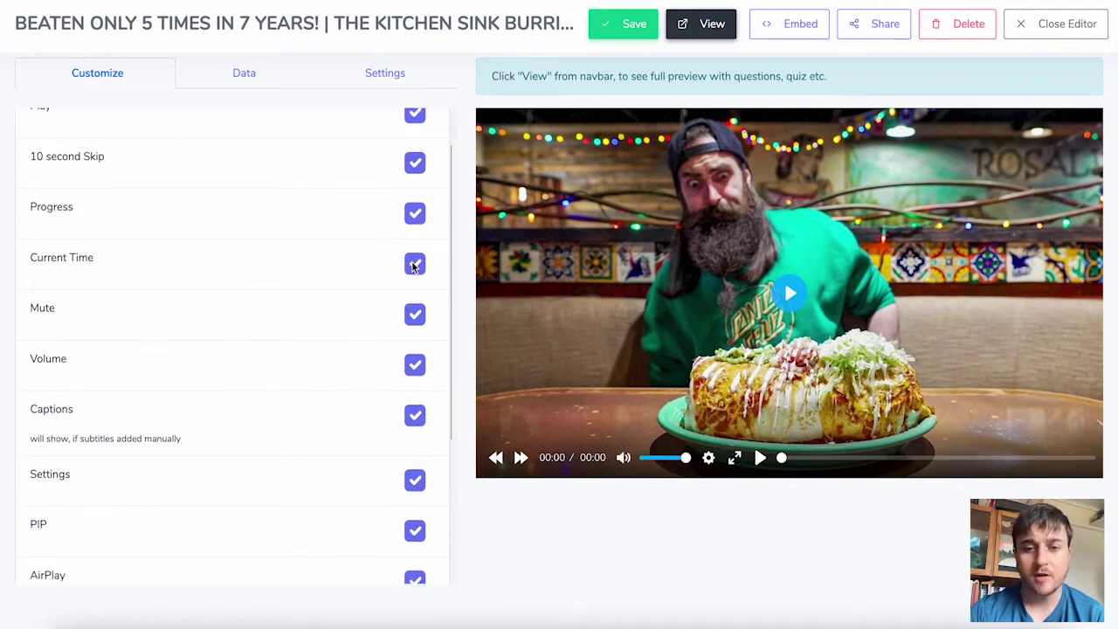
pyautogui.scroll(-1, 416, 268)
pyautogui.scroll(-1, 419, 277)
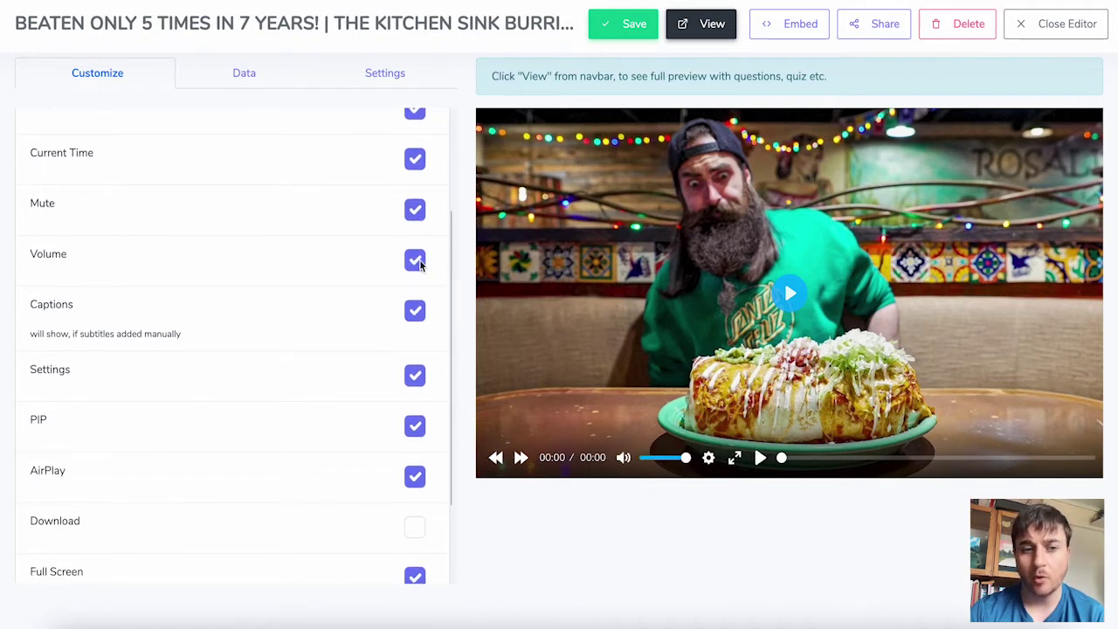
pyautogui.scroll(-1, 417, 262)
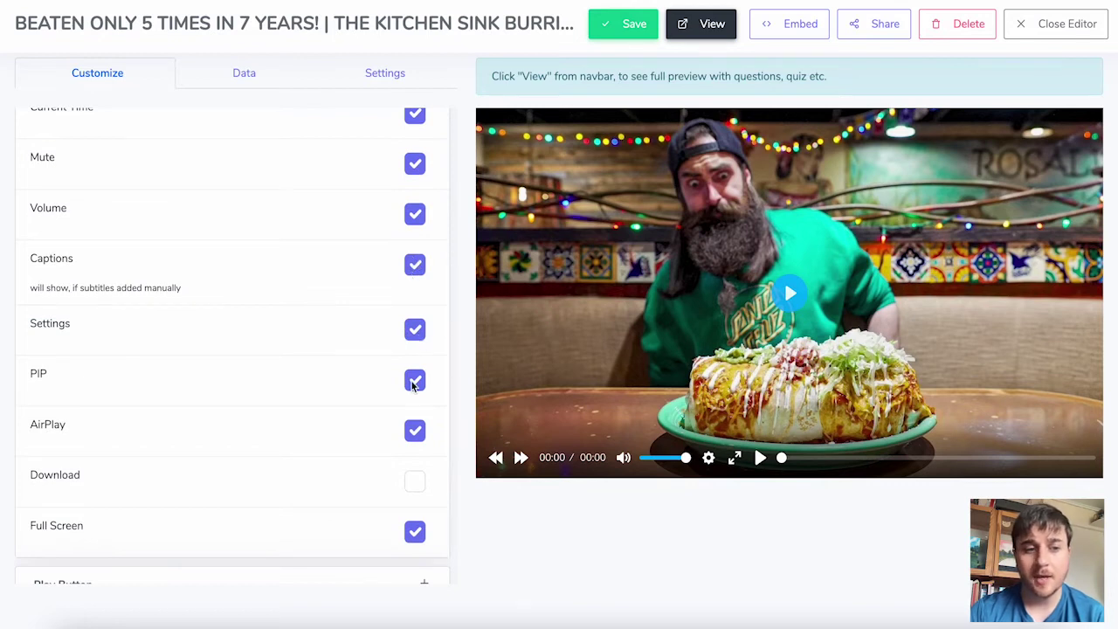
pyautogui.scroll(-2, 414, 384)
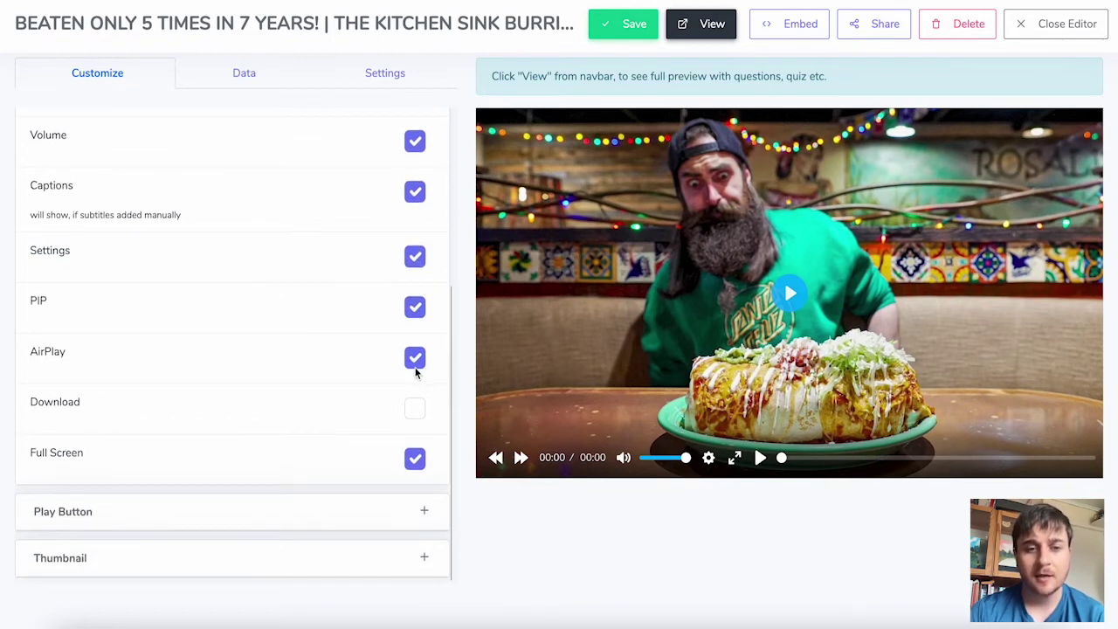
pyautogui.click(415, 411)
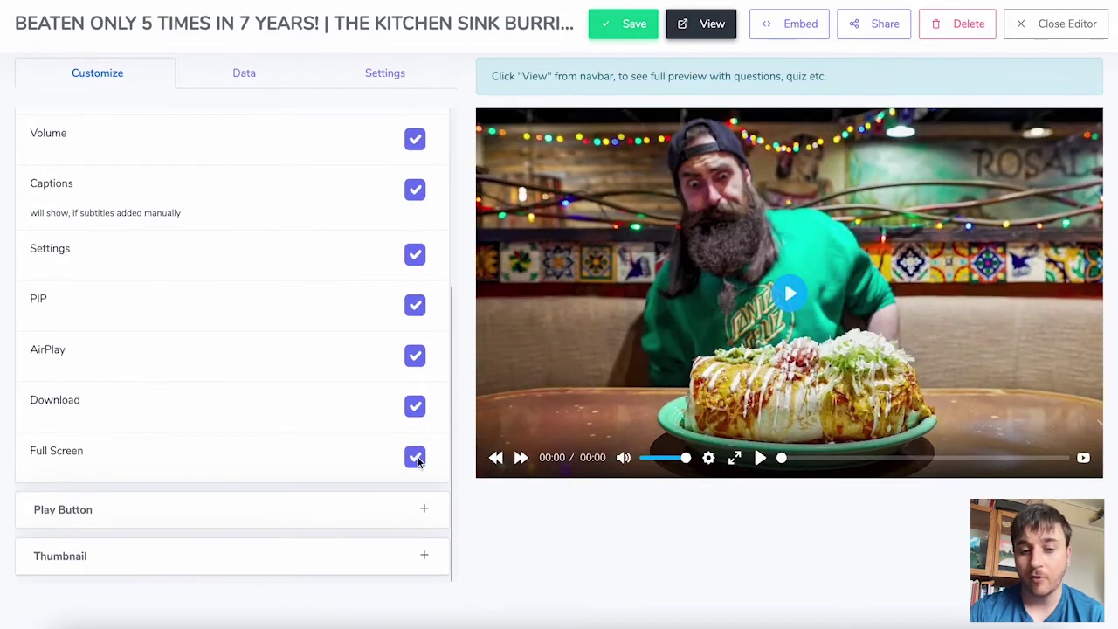
pyautogui.click(425, 512)
# Turn on a custom play button and colour it green (37, 173, 102)
pyautogui.scroll(-5, 416, 393)
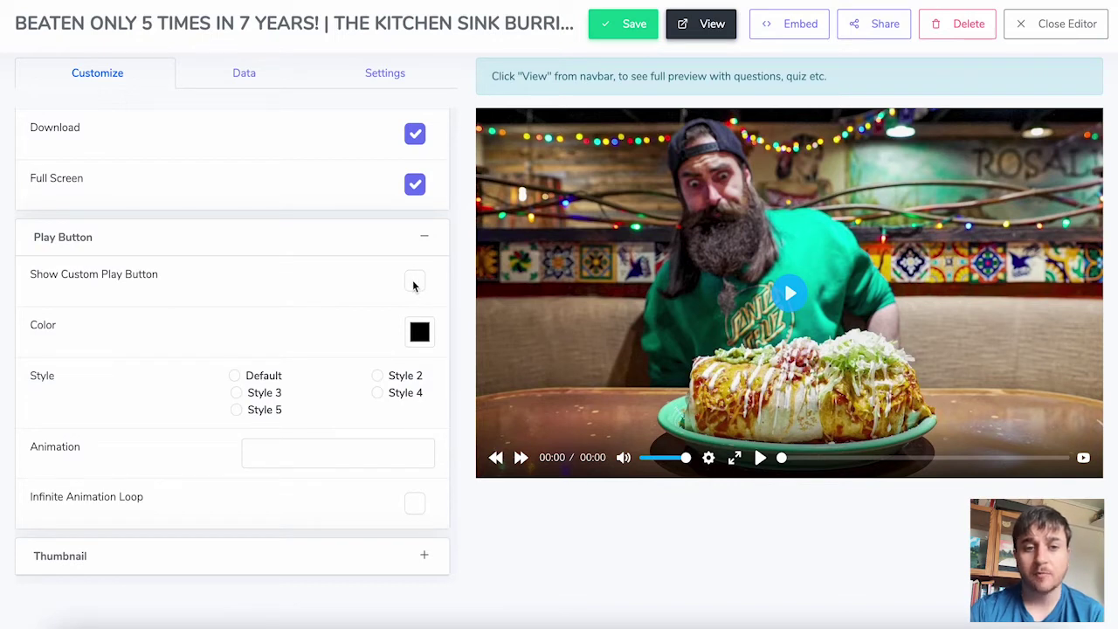
pyautogui.click(415, 283)
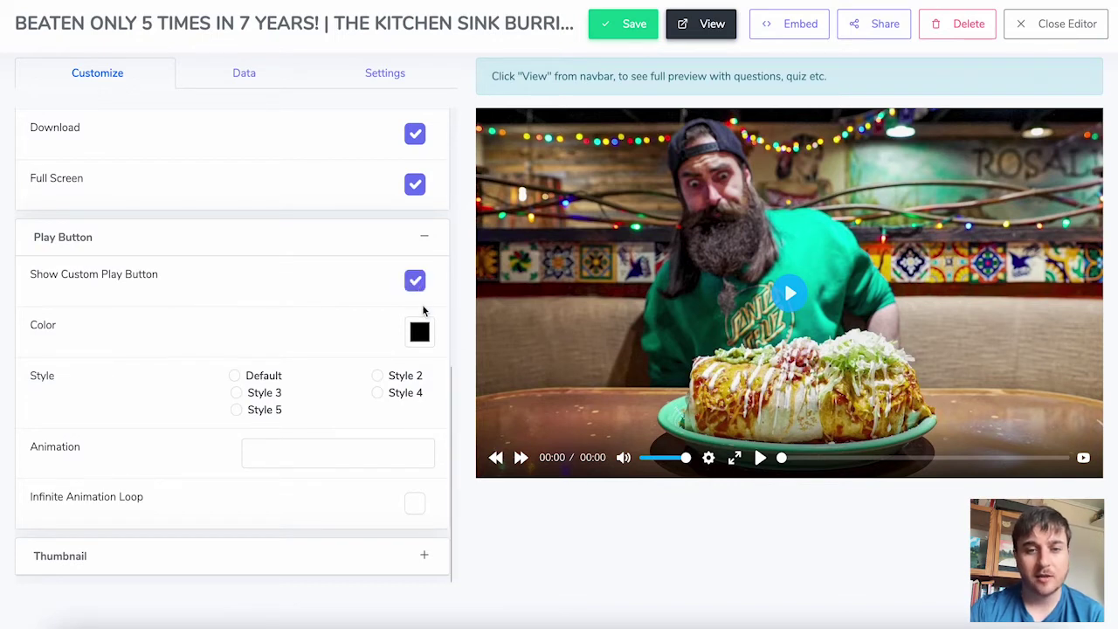
pyautogui.click(420, 332)
pyautogui.click(528, 475)
pyautogui.moveTo(542, 385)
pyautogui.mouseDown()
pyautogui.moveTo(547, 375)
pyautogui.moveTo(542, 384)
pyautogui.mouseUp()
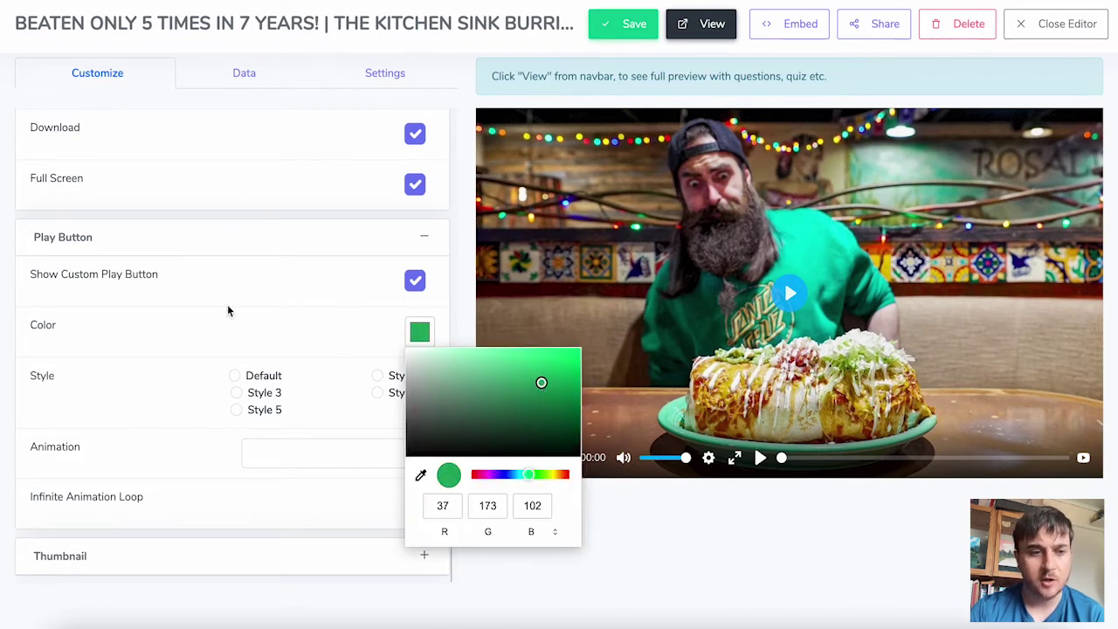
pyautogui.click(239, 381)
# Choose play button Style 5 with an infinitely looping jello animation, then preview the video page
pyautogui.click(235, 376)
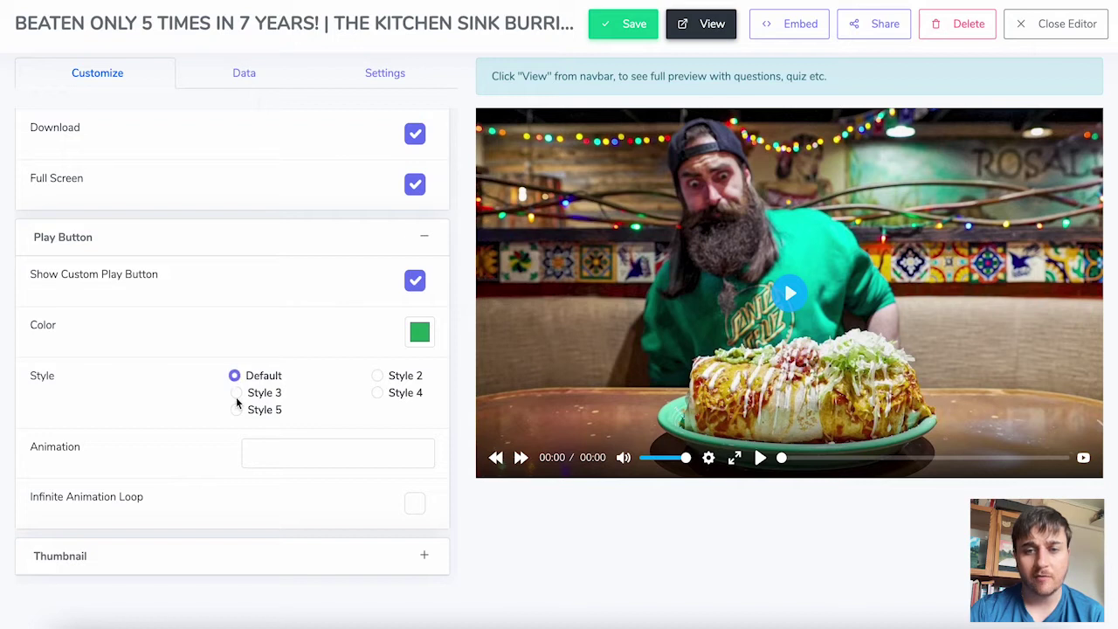
pyautogui.click(237, 393)
pyautogui.click(237, 409)
pyautogui.click(374, 451)
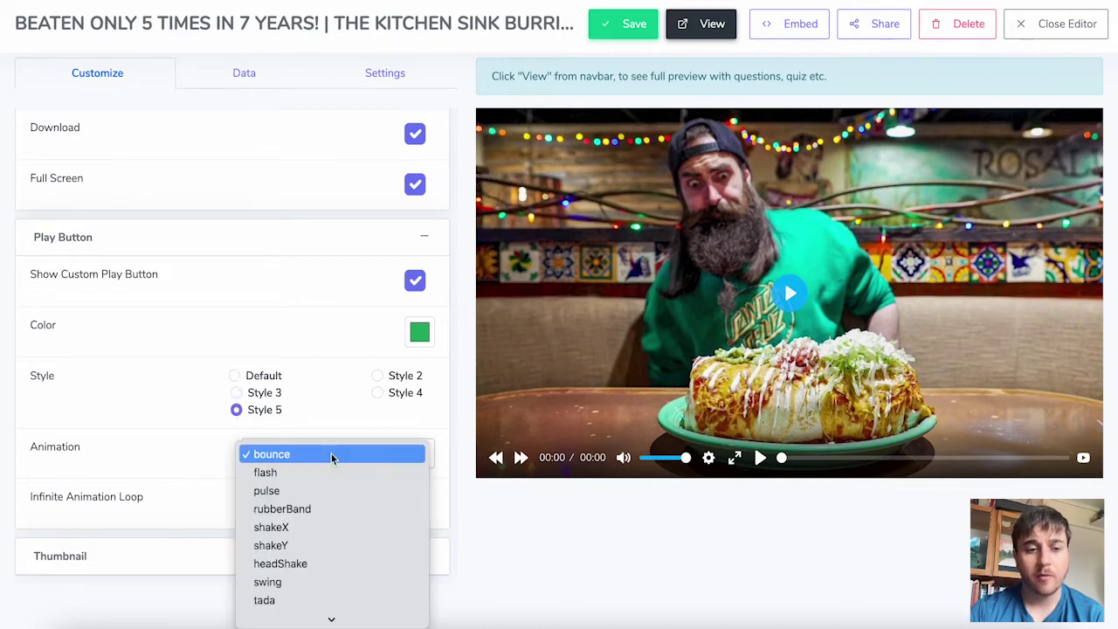
pyautogui.click(348, 479)
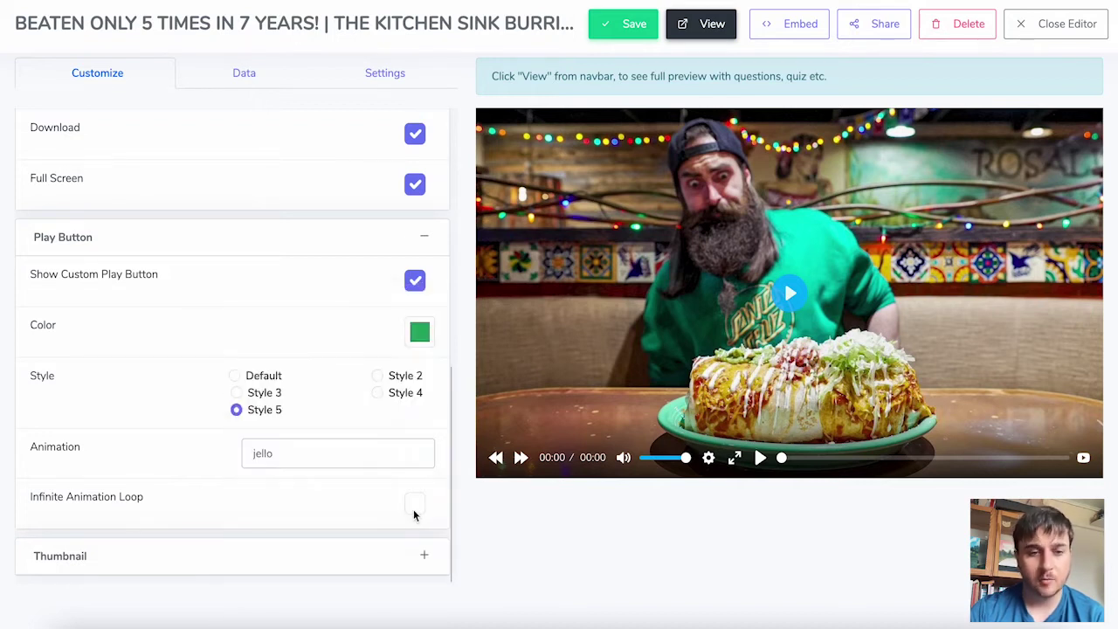
pyautogui.click(414, 505)
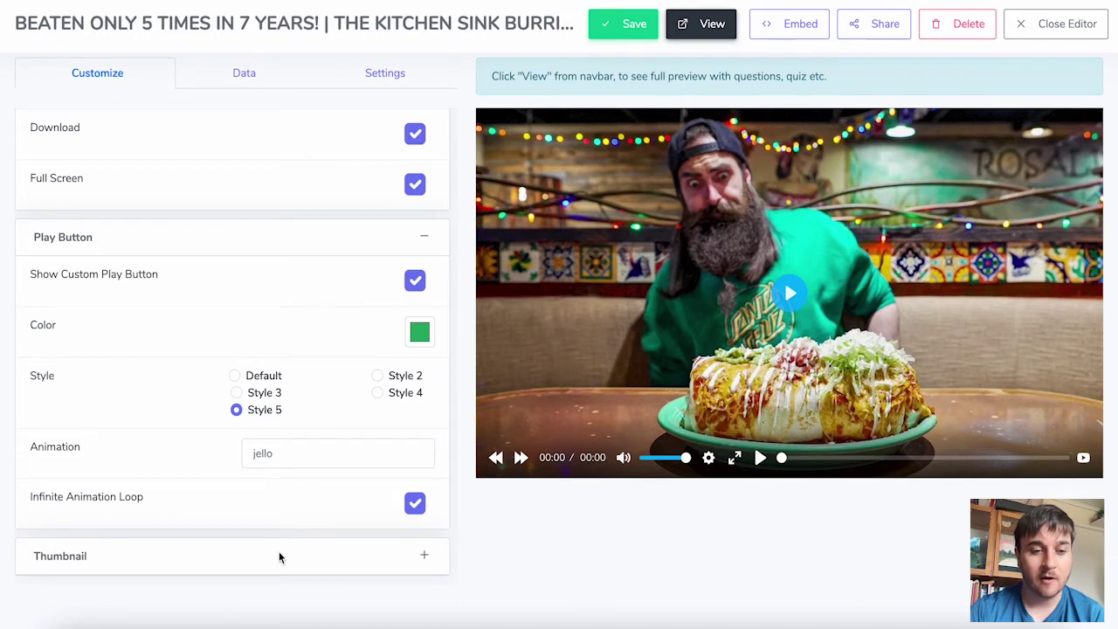
pyautogui.click(426, 559)
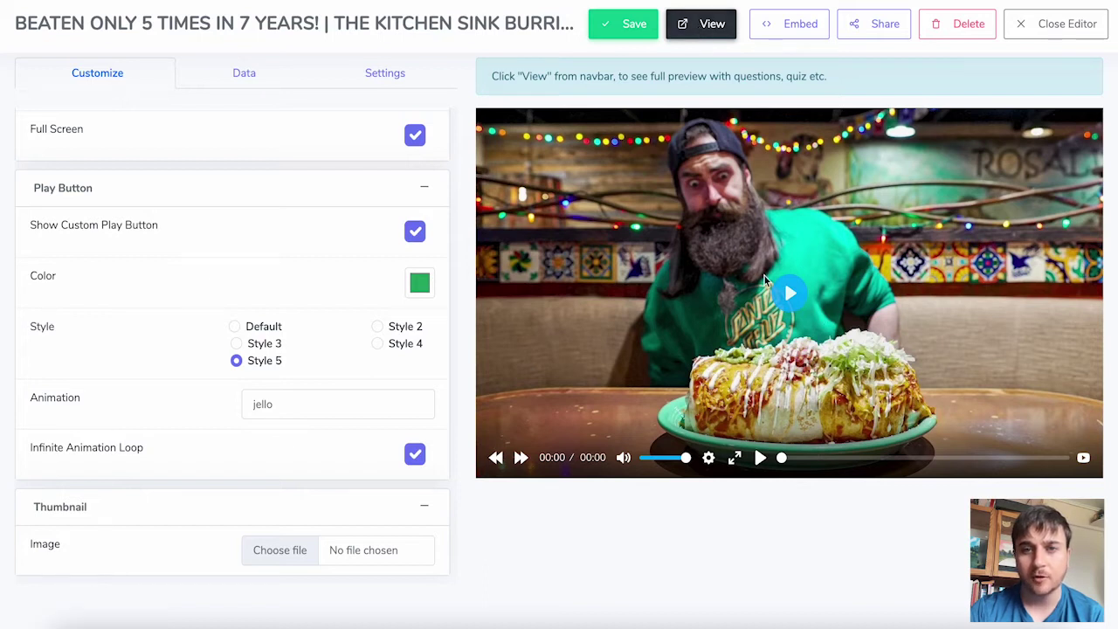
pyautogui.click(709, 26)
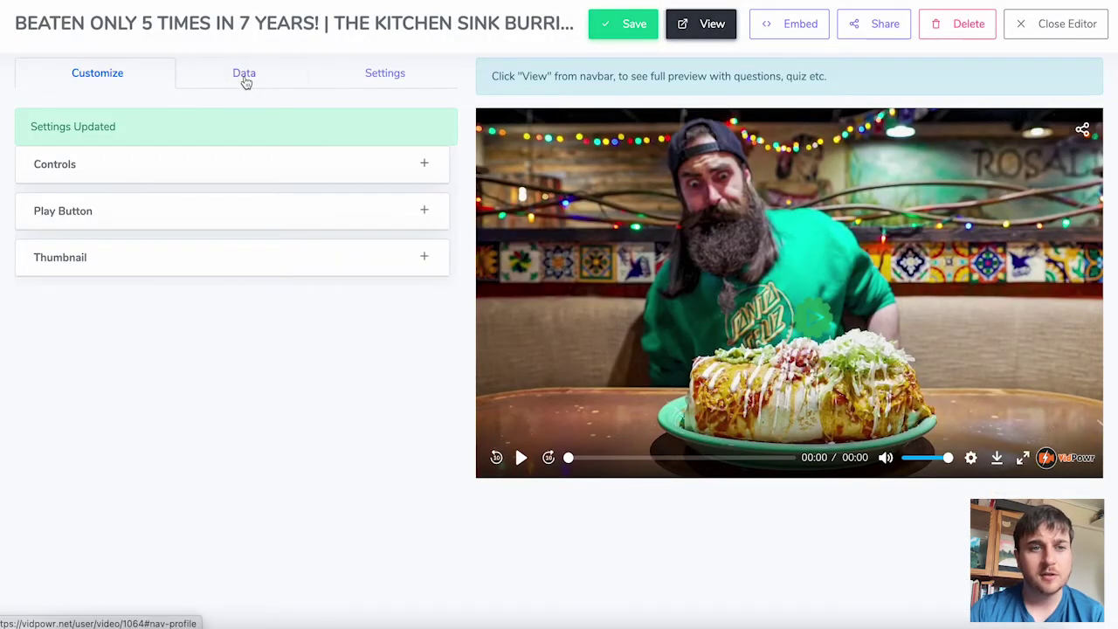
# In the Data tab, set the call-to-action background colour to teal
pyautogui.click(246, 83)
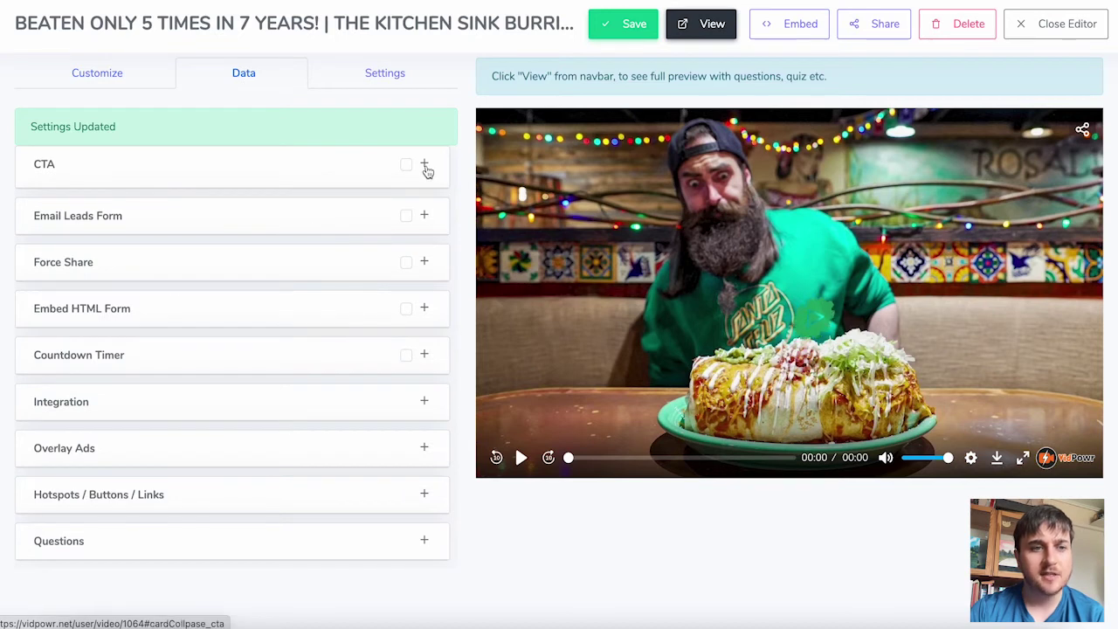
pyautogui.click(422, 166)
pyautogui.scroll(-1, 274, 178)
pyautogui.scroll(1, 130, 213)
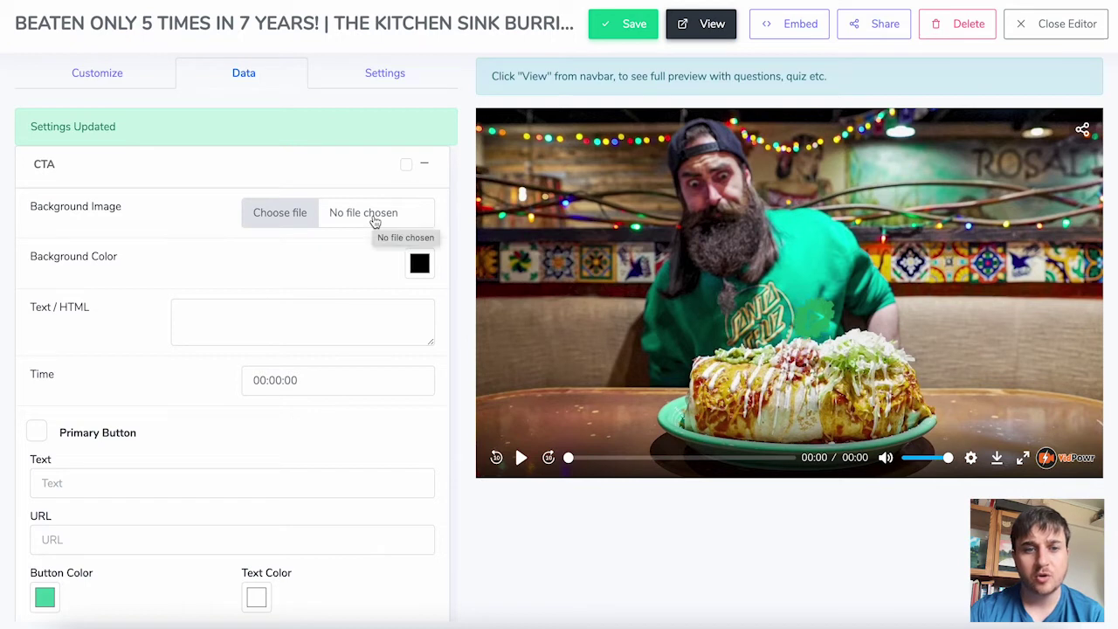
pyautogui.click(419, 264)
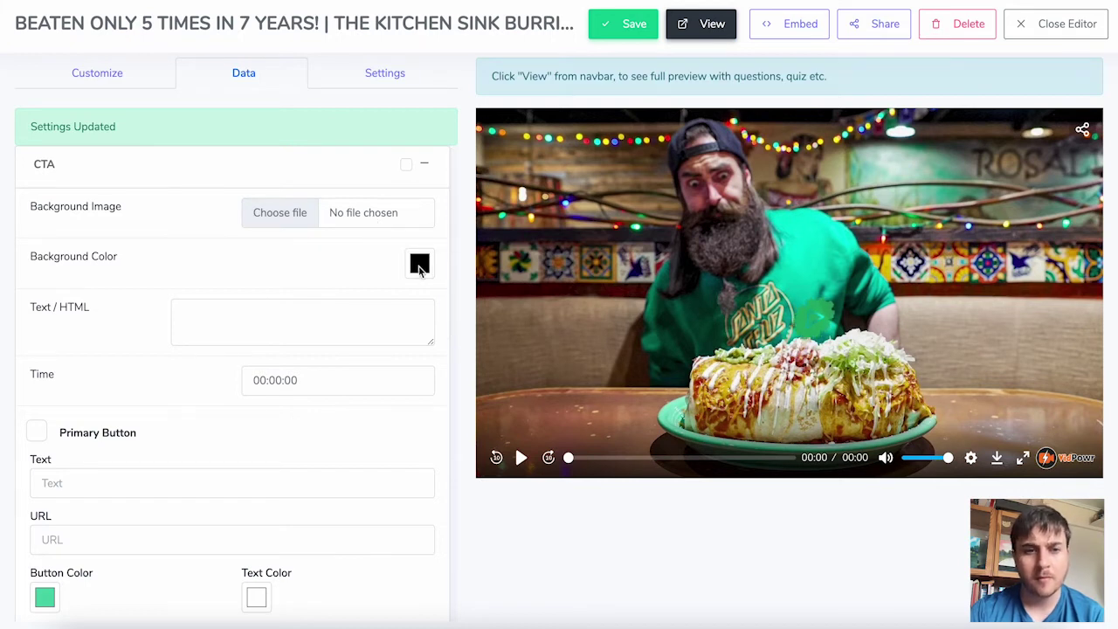
pyautogui.click(281, 318)
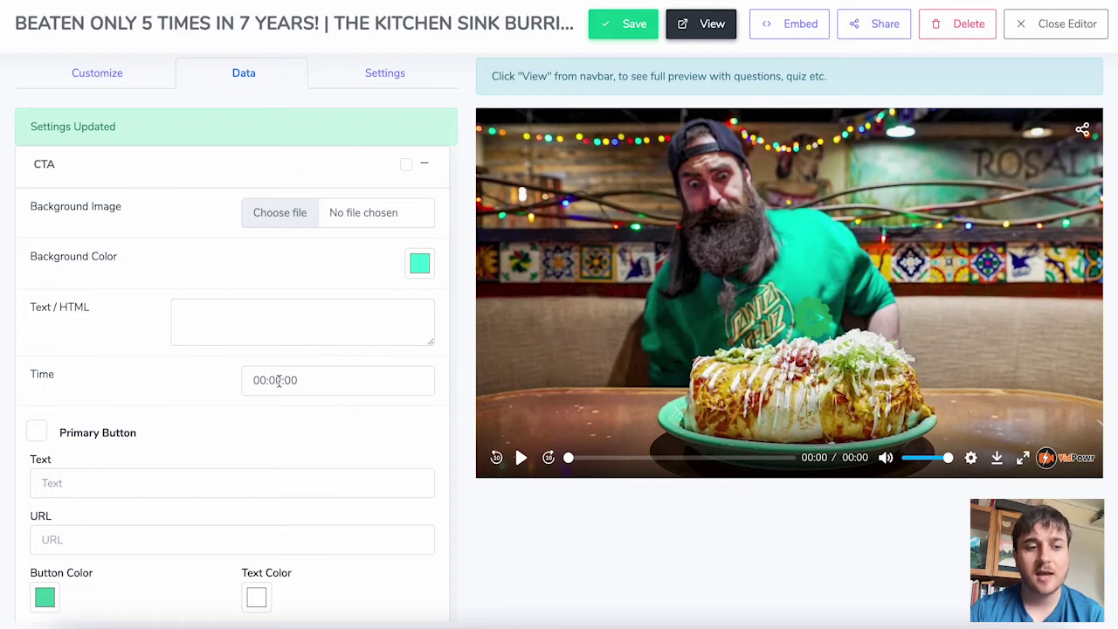
# Move down to the Email Leads Form settings and switch Enable Skip off
pyautogui.scroll(-2, 219, 332)
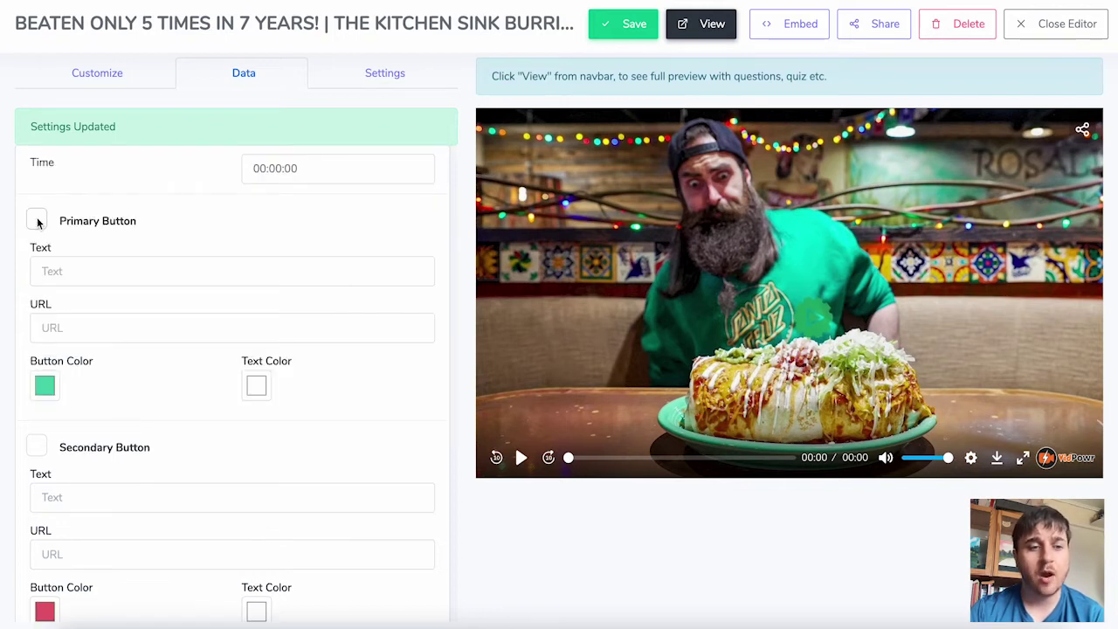
pyautogui.scroll(-2, 111, 276)
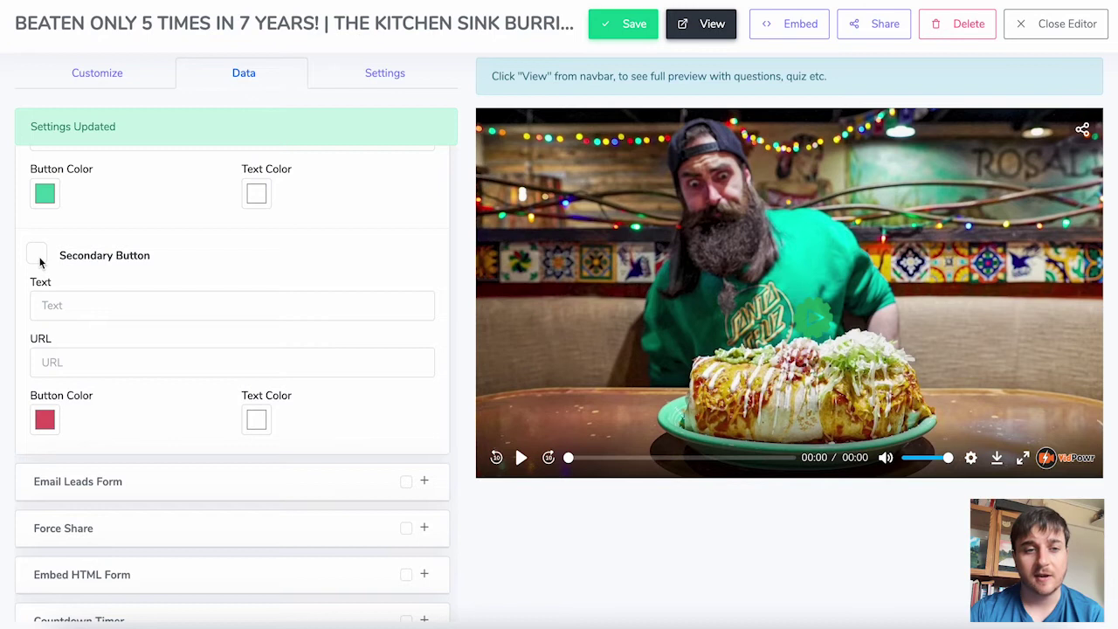
pyautogui.scroll(3, 234, 271)
pyautogui.scroll(-5, 234, 271)
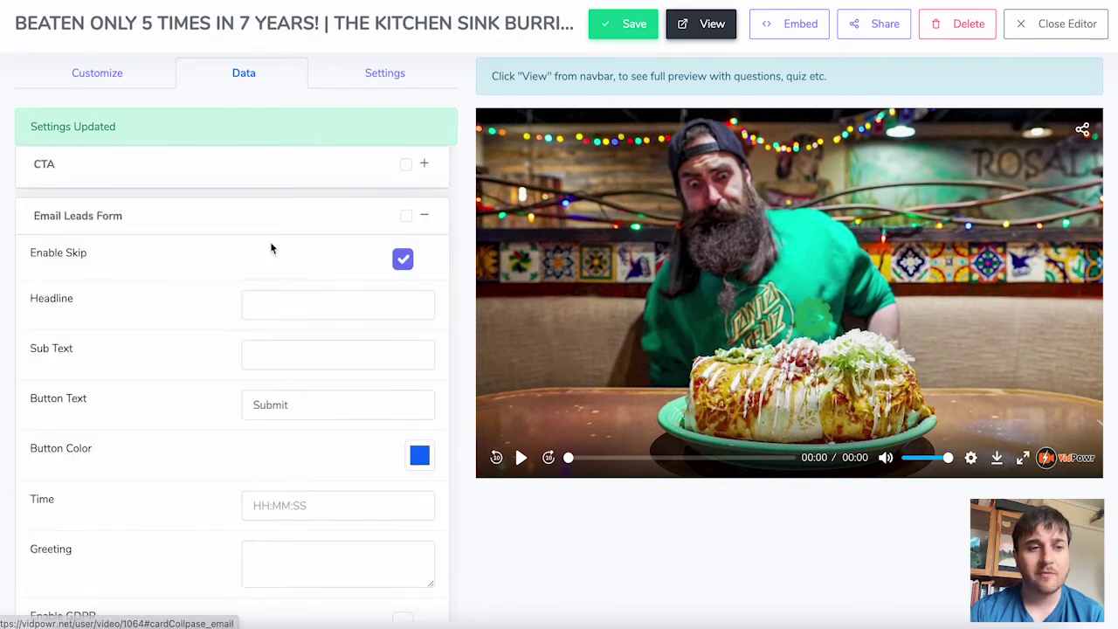
pyautogui.scroll(-1, 272, 245)
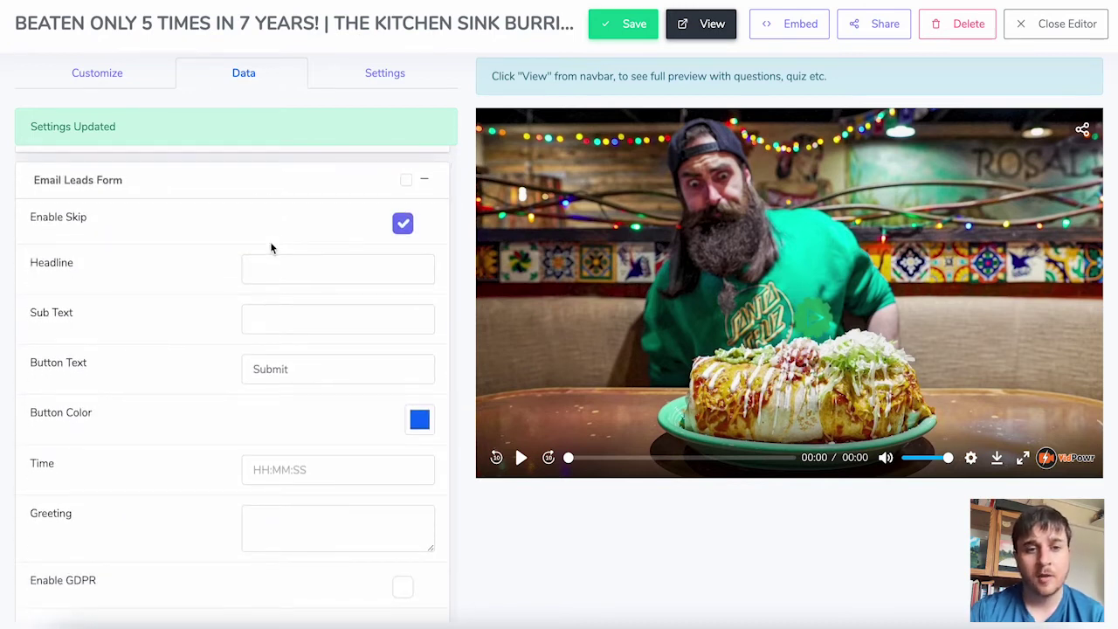
pyautogui.scroll(-1, 319, 233)
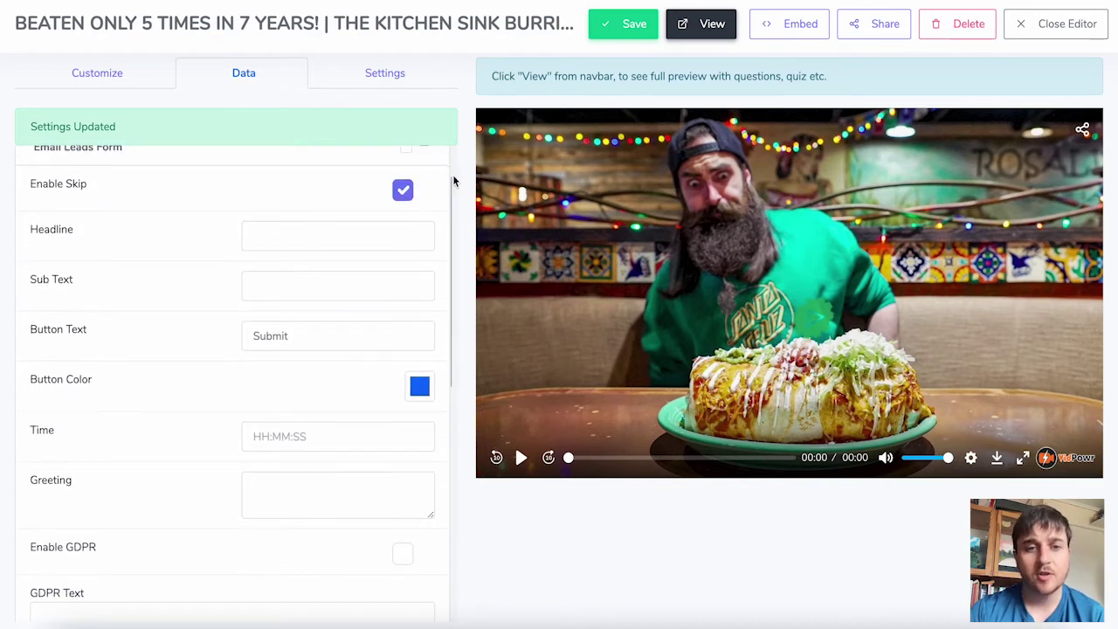
pyautogui.click(403, 192)
# Turn Enable Skip back on and enter headline 'Email lead' and subtext 'Please enter your email'
pyautogui.click(402, 192)
pyautogui.click(321, 240)
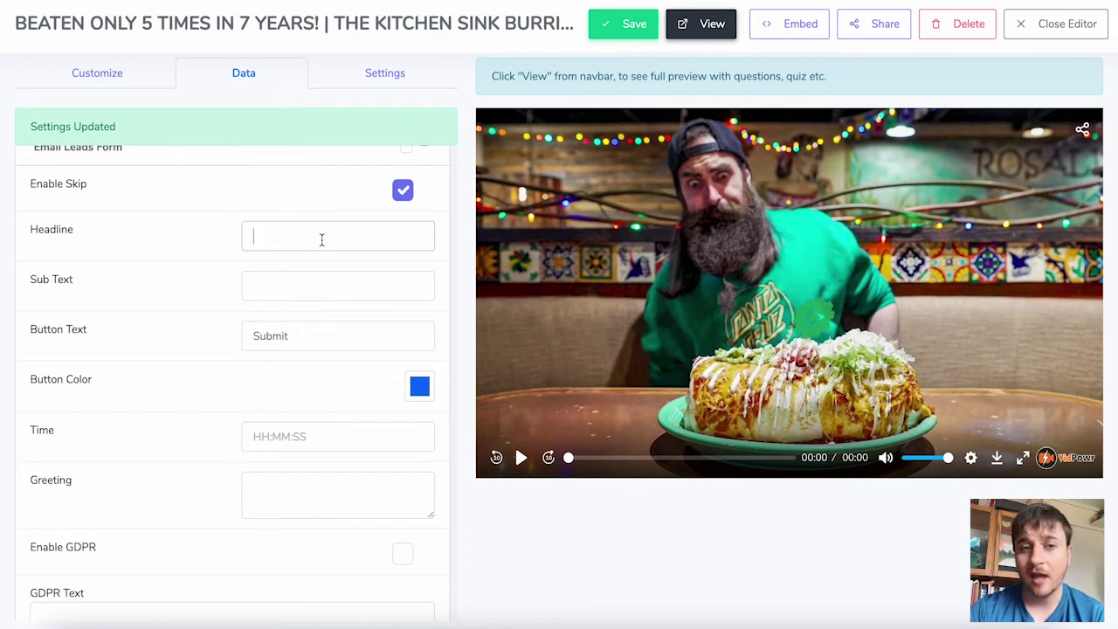
pyautogui.write('Email lead')
pyautogui.scroll(1, 298, 337)
pyautogui.click(298, 337)
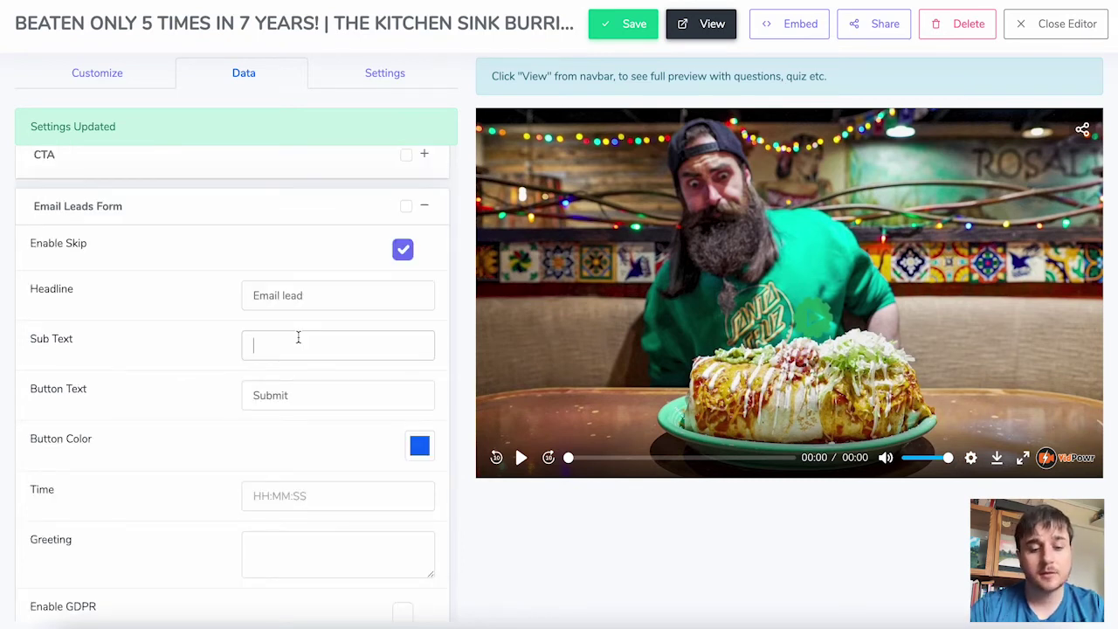
pyautogui.write('Please enter your email')
pyautogui.scroll(-1, 298, 337)
pyautogui.click(298, 338)
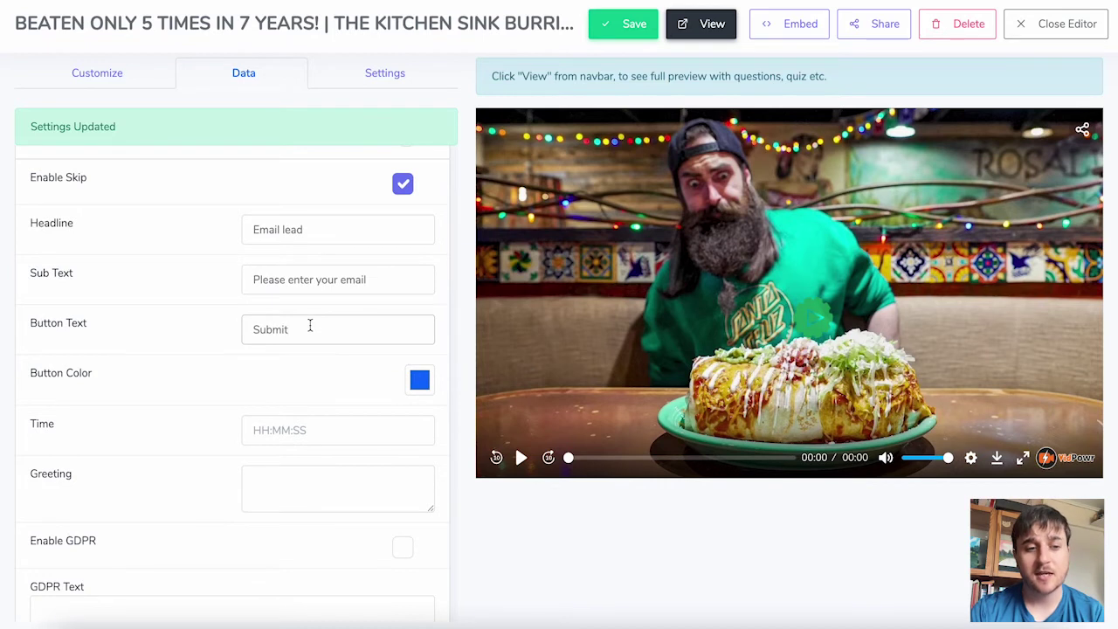
# Make the email form button green and enable GDPR consent
pyautogui.scroll(-1, 332, 337)
pyautogui.click(419, 351)
pyautogui.scroll(-2, 258, 240)
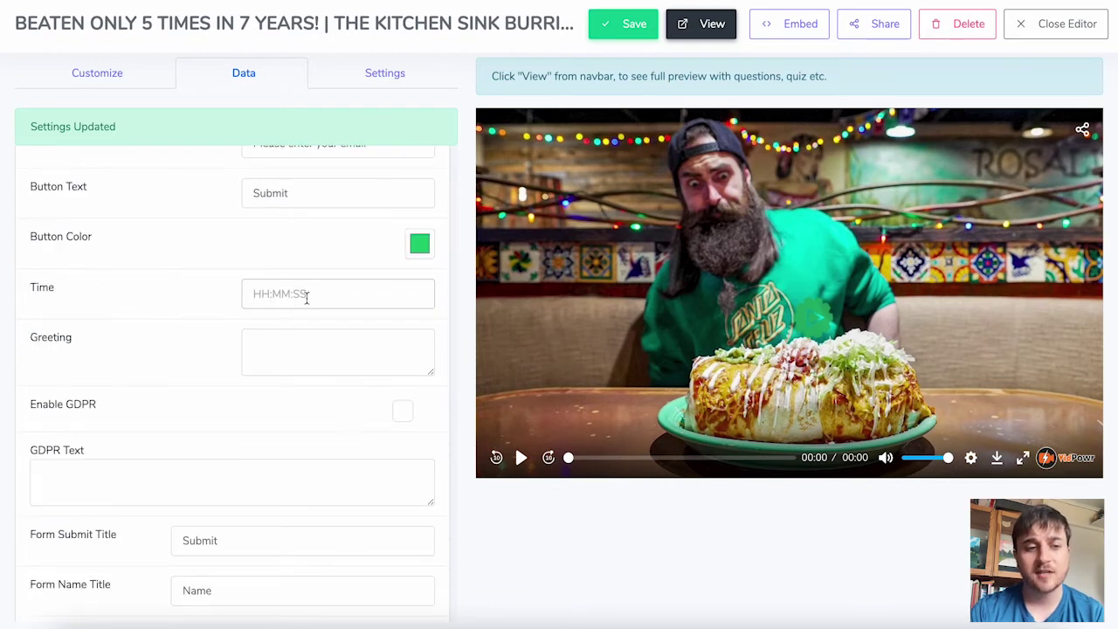
pyautogui.click(292, 350)
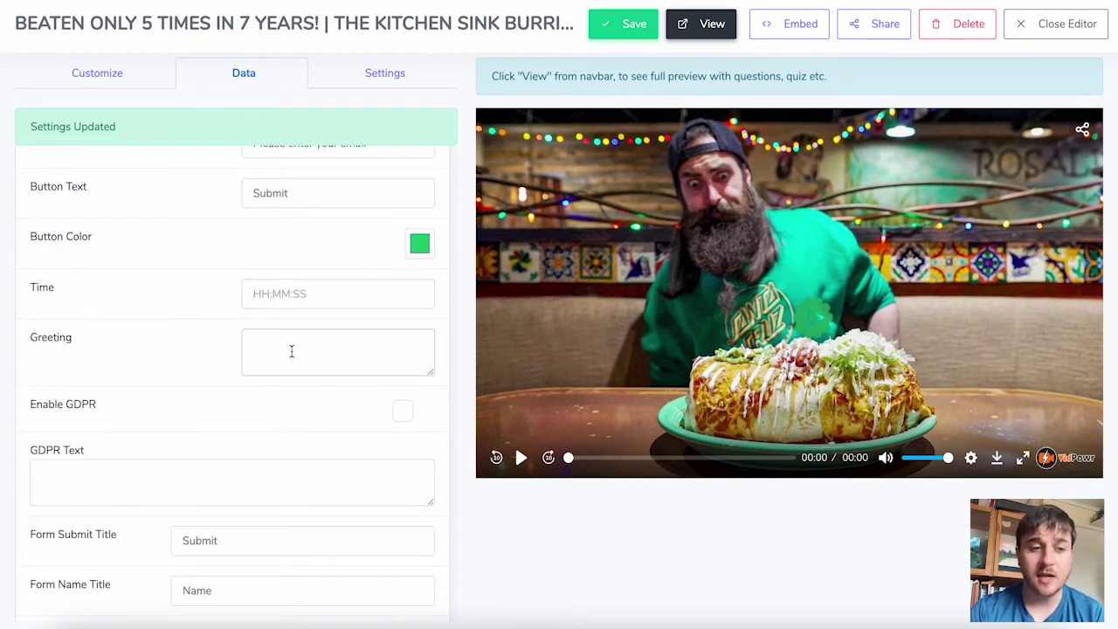
pyautogui.scroll(-1, 291, 354)
pyautogui.click(405, 336)
pyautogui.scroll(-1, 166, 294)
pyautogui.click(167, 294)
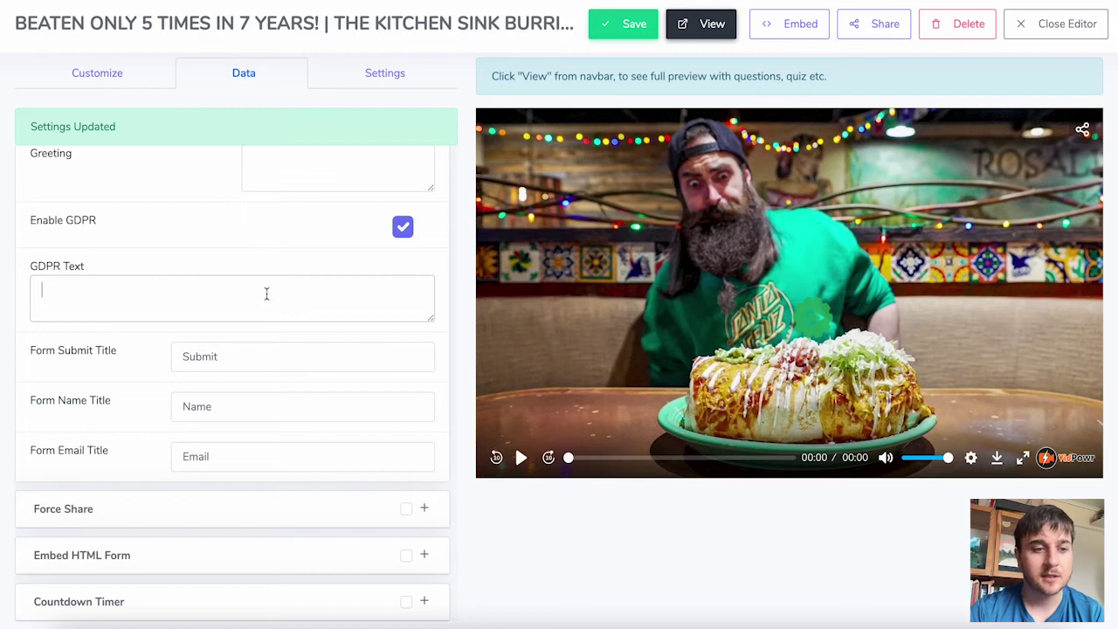
# Check the submit, name and email field titles, collapse the form, and enable the CTA
pyautogui.scroll(-1, 268, 292)
pyautogui.click(236, 287)
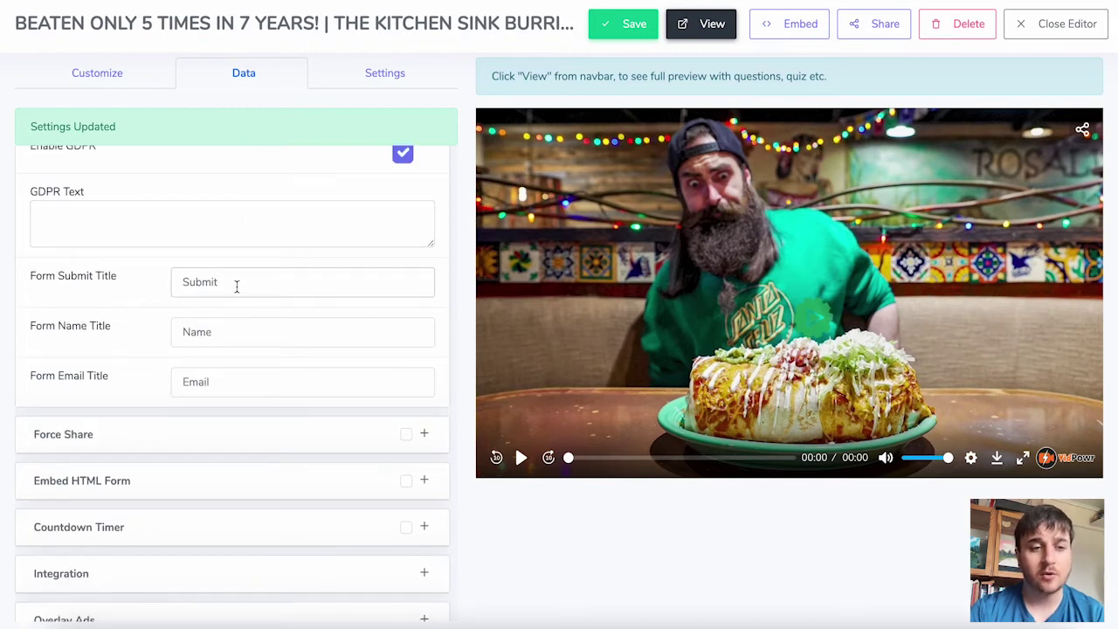
pyautogui.click(230, 330)
pyautogui.click(232, 382)
pyautogui.scroll(2, 260, 275)
pyautogui.click(370, 182)
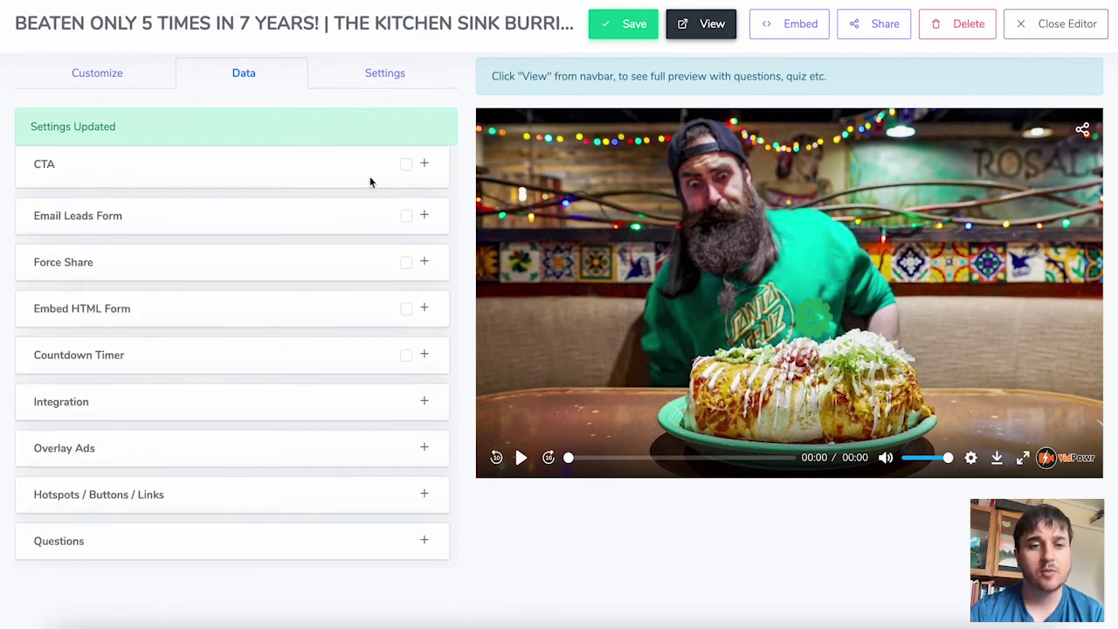
pyautogui.click(407, 165)
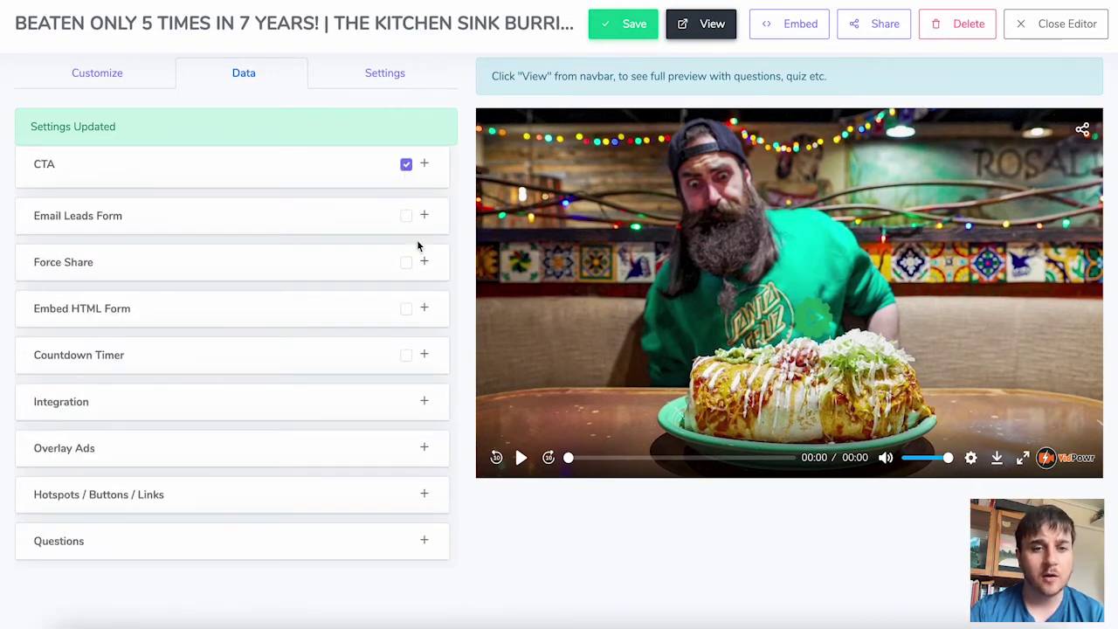
# Enable the Email Leads Form and look through Force Share, Embed HTML Form and Countdown Timer
pyautogui.click(406, 216)
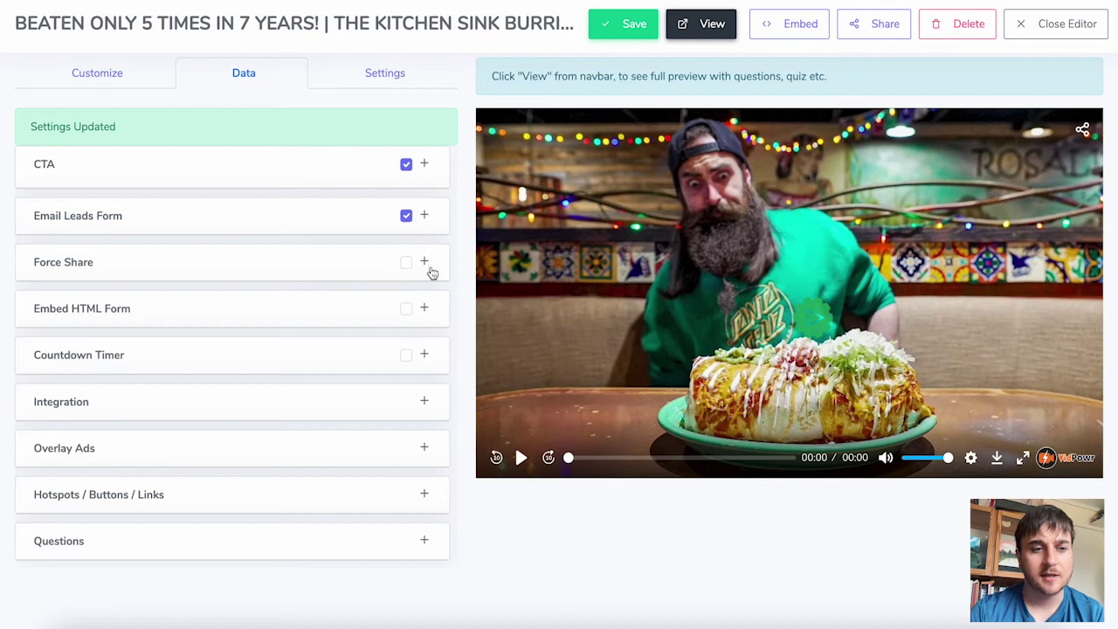
pyautogui.click(424, 262)
pyautogui.scroll(-1, 257, 257)
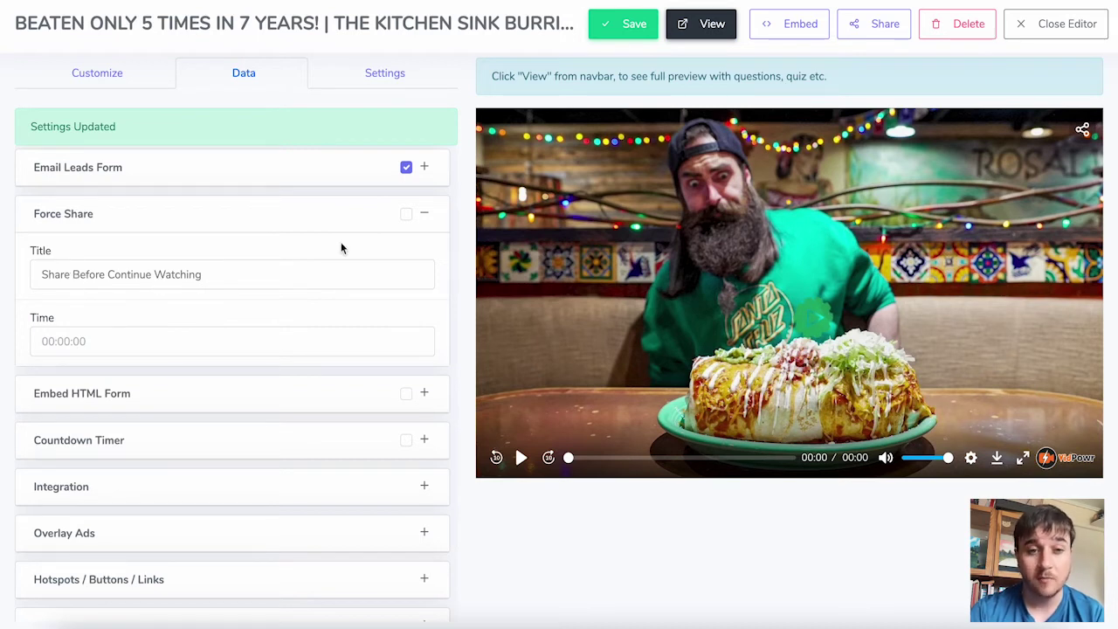
pyautogui.click(328, 393)
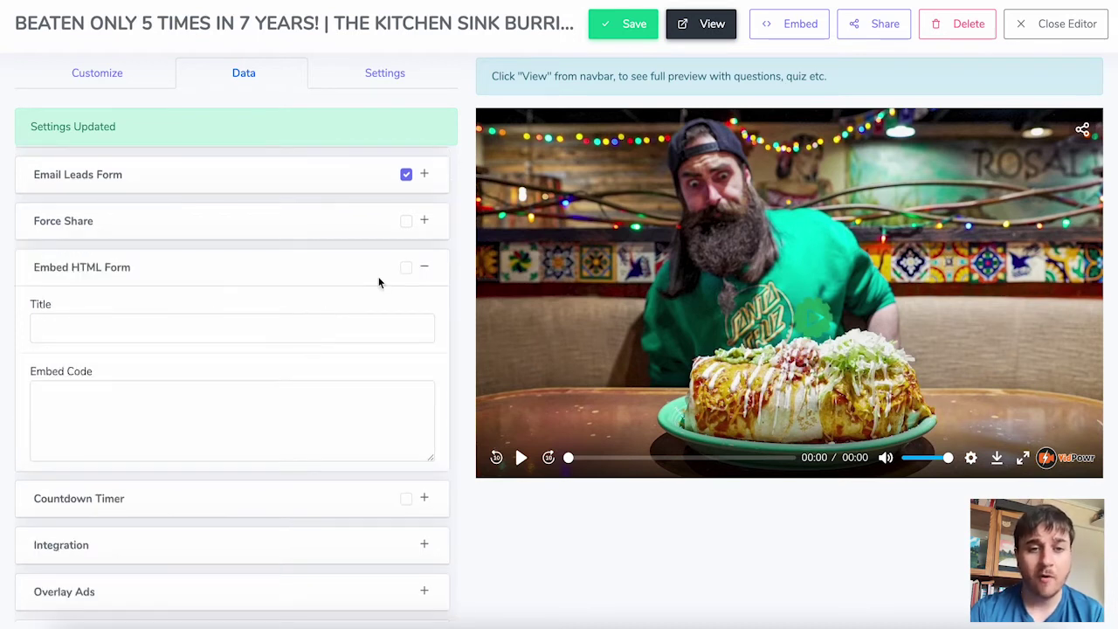
pyautogui.click(315, 498)
# Look through Integration and Overlay Ads, including the info overlay URL and text fields, then collapse them
pyautogui.scroll(-1, 297, 311)
pyautogui.click(345, 380)
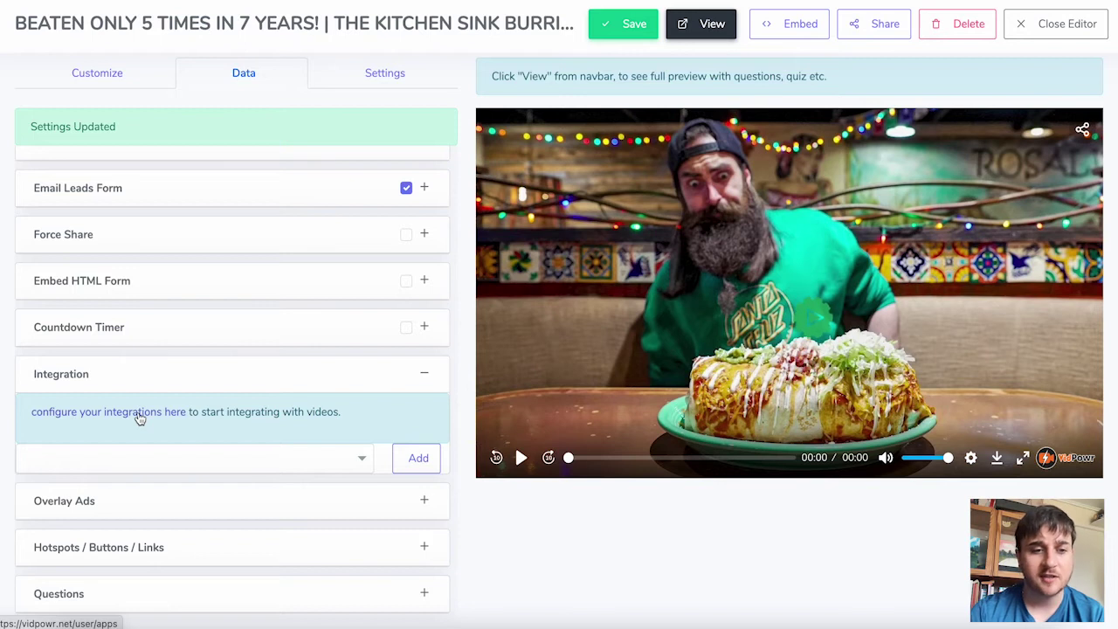
pyautogui.click(174, 501)
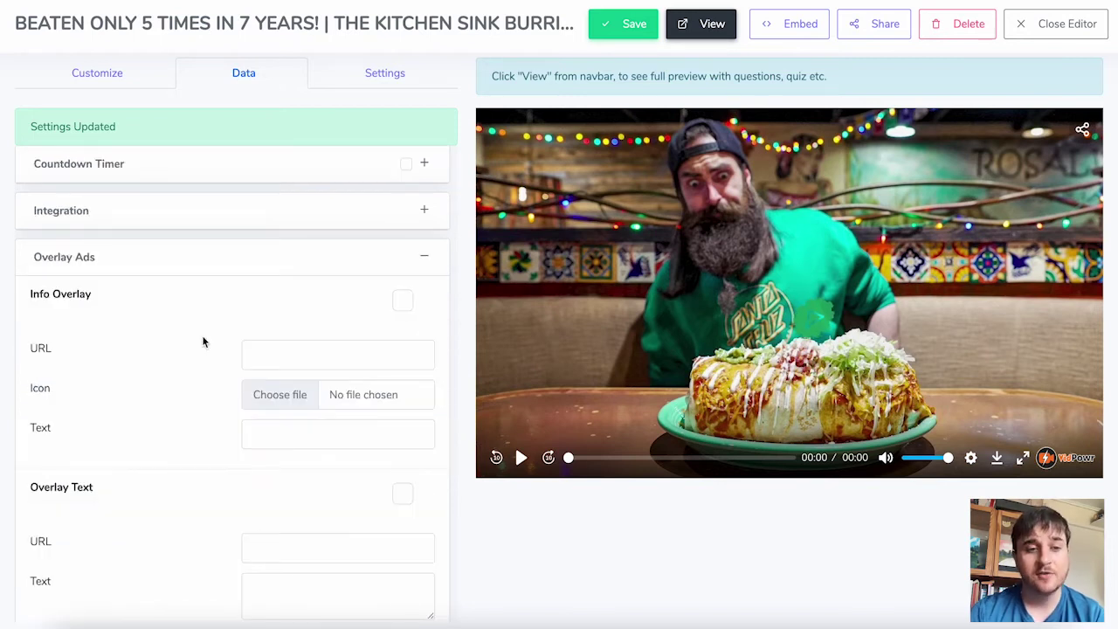
pyautogui.scroll(-1, 205, 341)
pyautogui.click(303, 285)
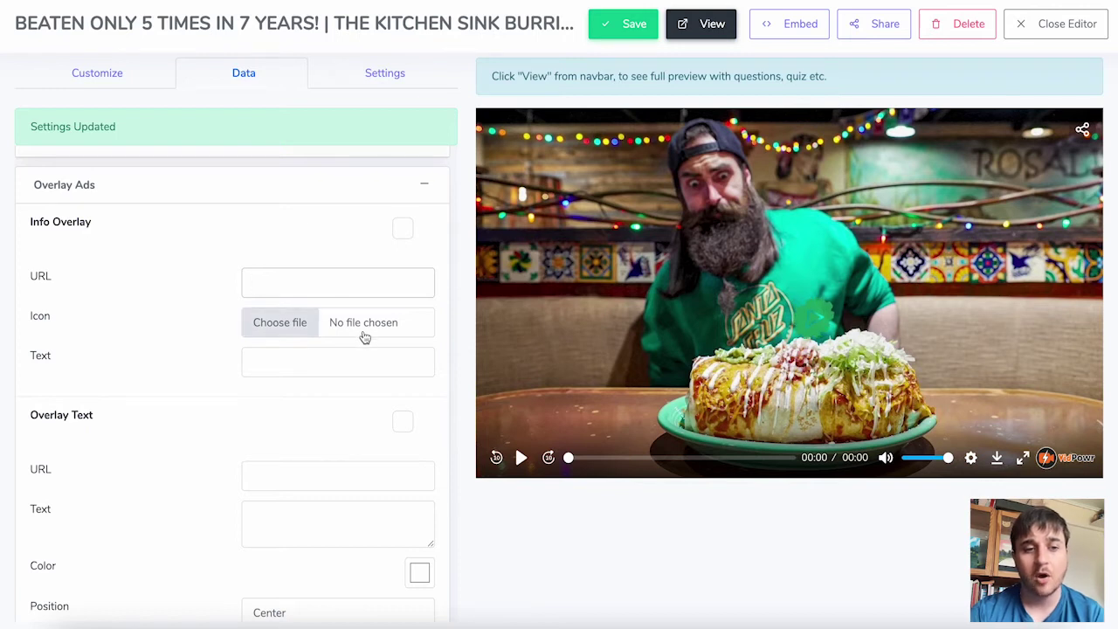
pyautogui.click(304, 363)
pyautogui.scroll(-1, 304, 363)
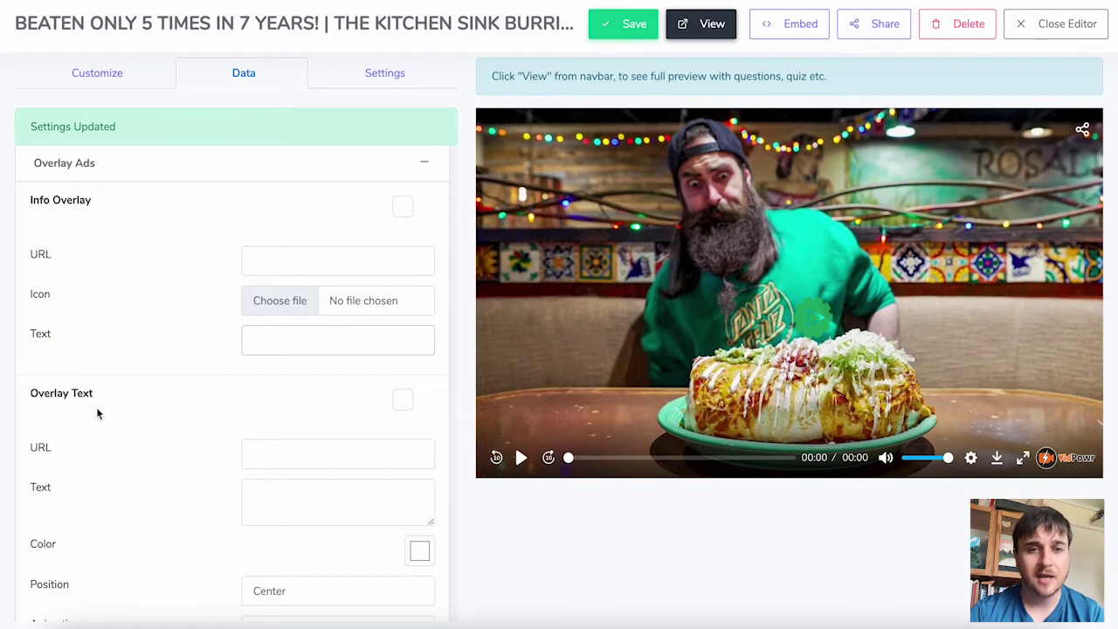
pyautogui.click(425, 166)
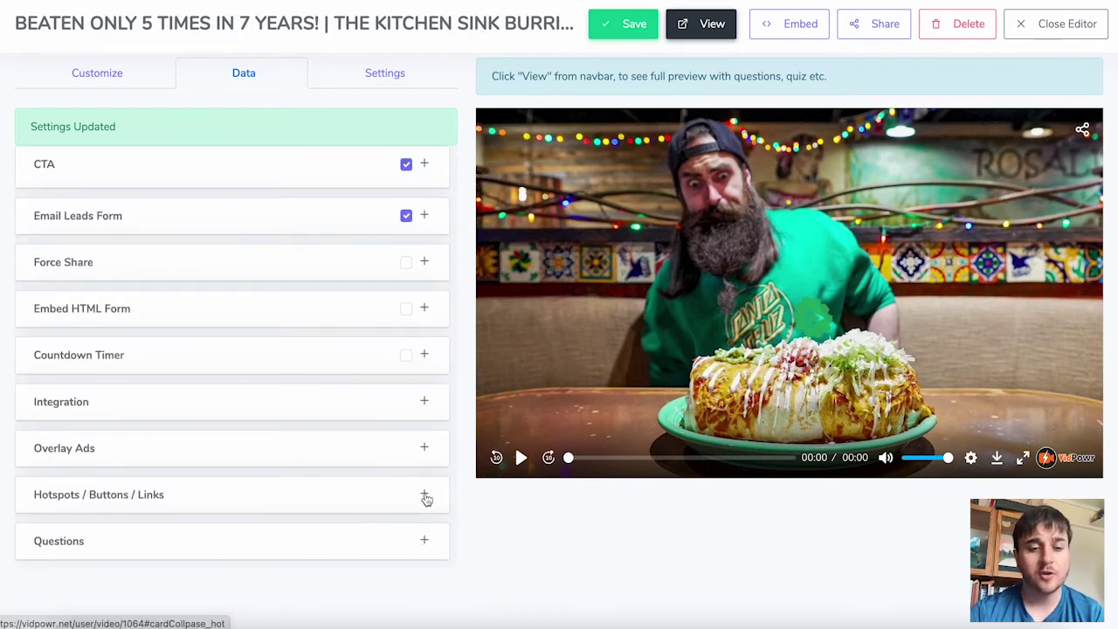
# Browse Hotspots/Buttons/Links and Questions, visit Question 1's text and show time fields, then collapse Questions
pyautogui.click(425, 496)
pyautogui.scroll(-3, 324, 367)
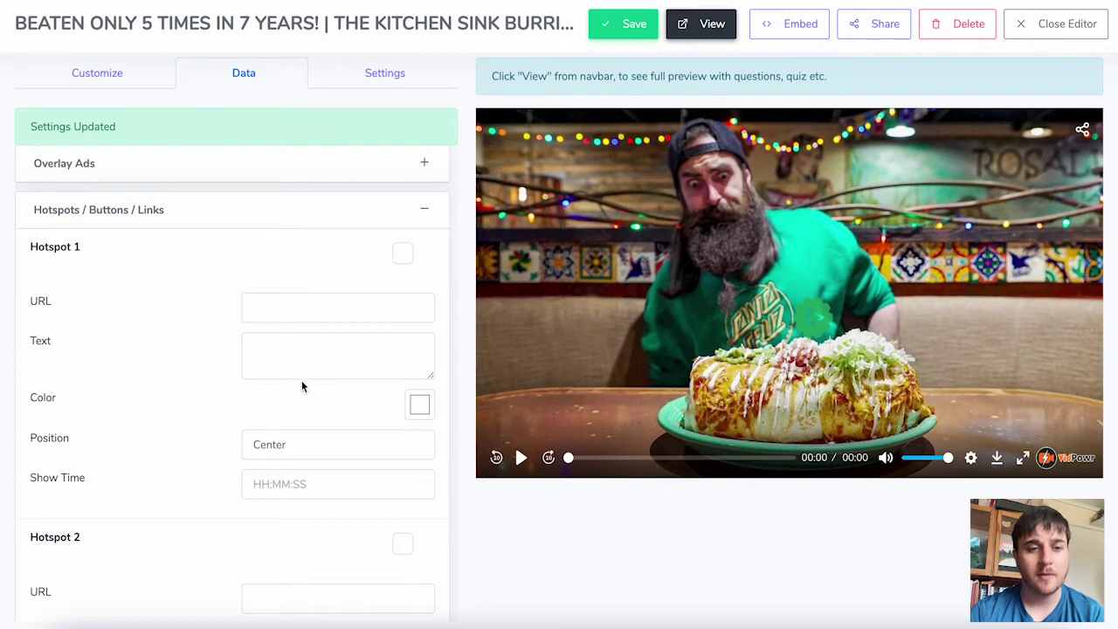
pyautogui.scroll(-1, 417, 328)
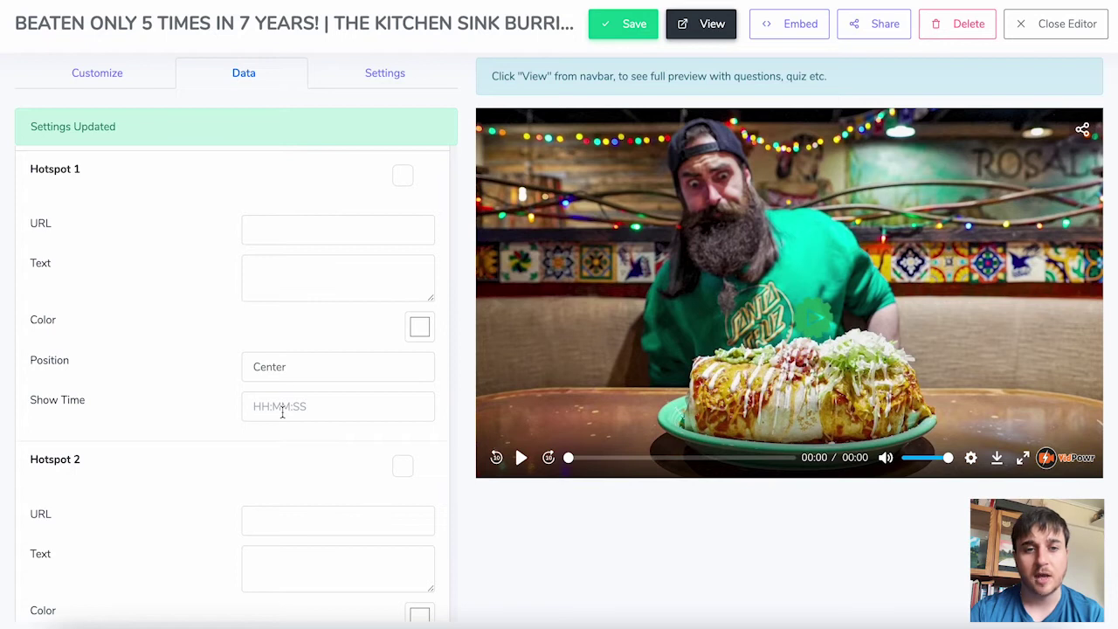
pyautogui.click(424, 544)
pyautogui.click(304, 286)
pyautogui.click(289, 345)
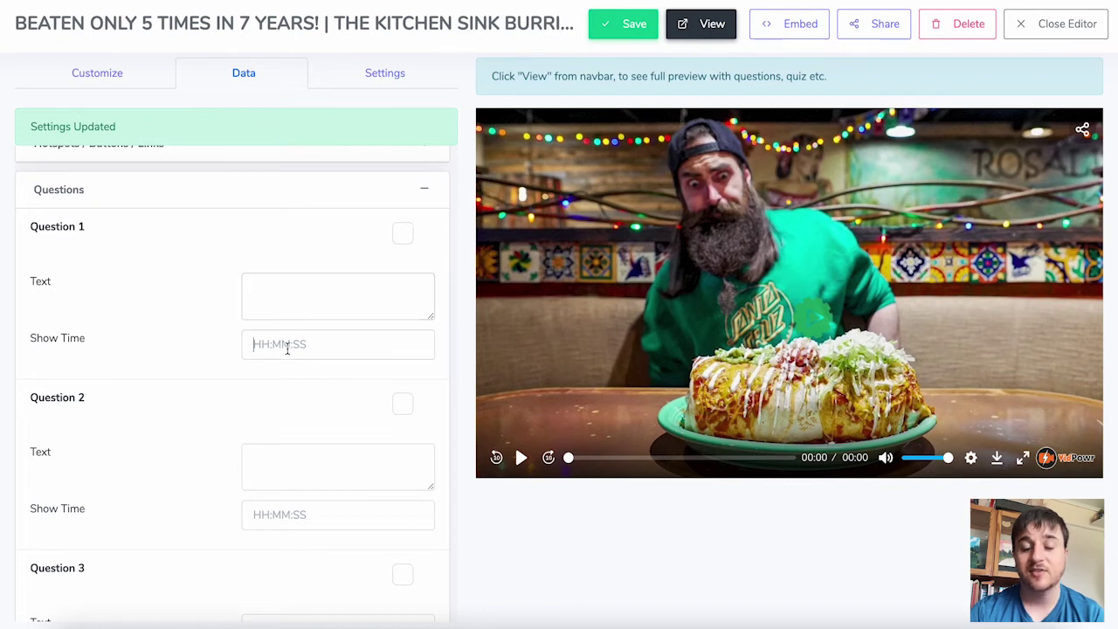
pyautogui.click(274, 79)
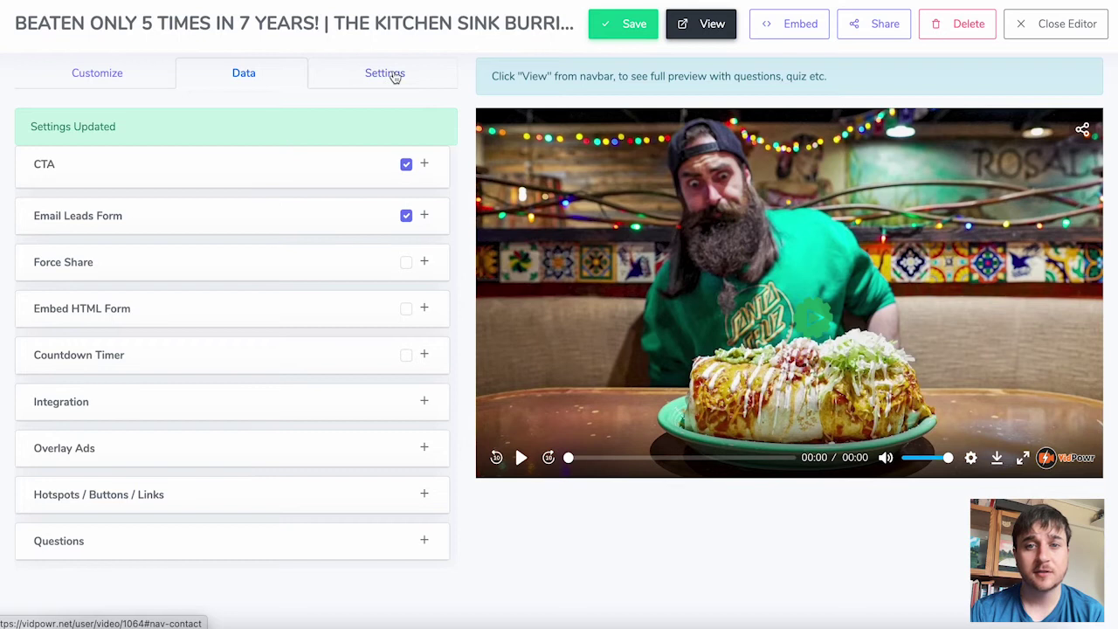
# In the Settings tab's General section, change the Language Selection Title to English
pyautogui.click(390, 76)
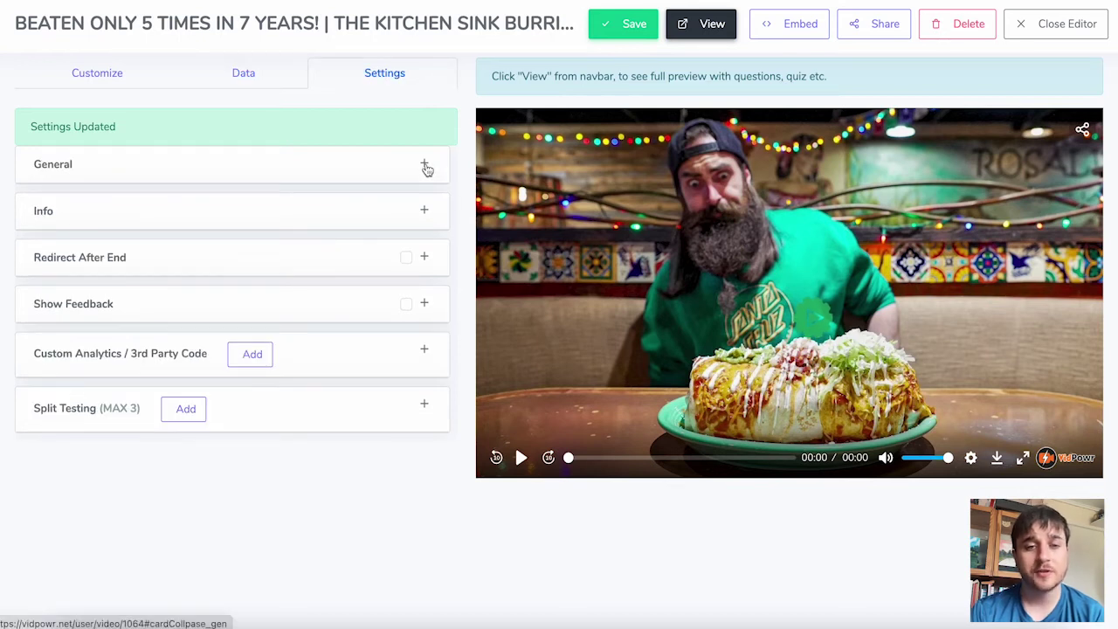
pyautogui.click(425, 166)
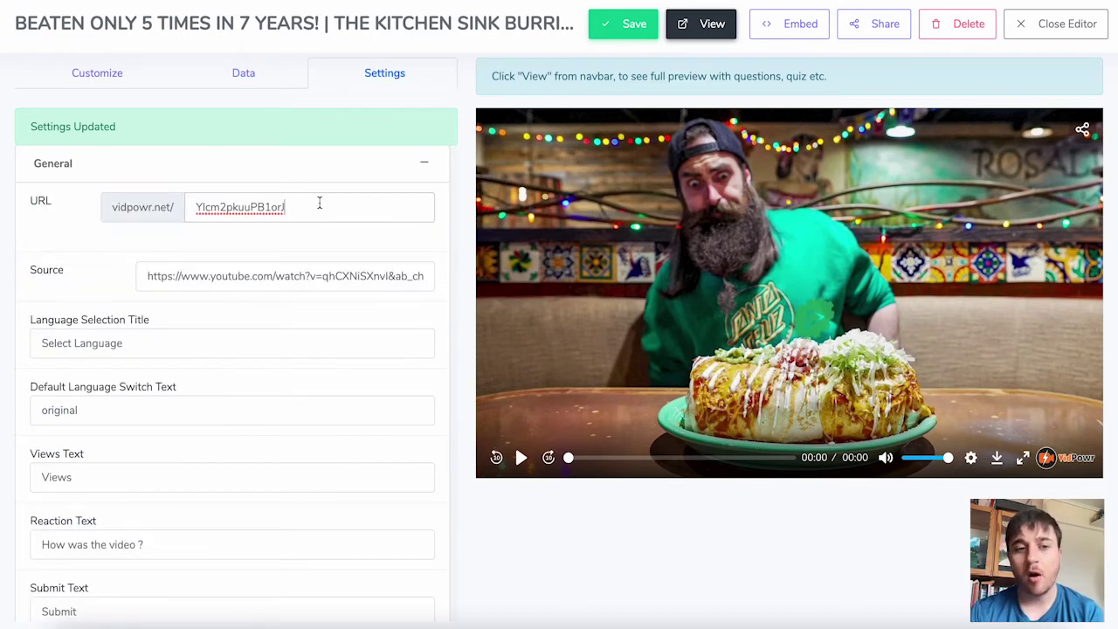
pyautogui.click(278, 274)
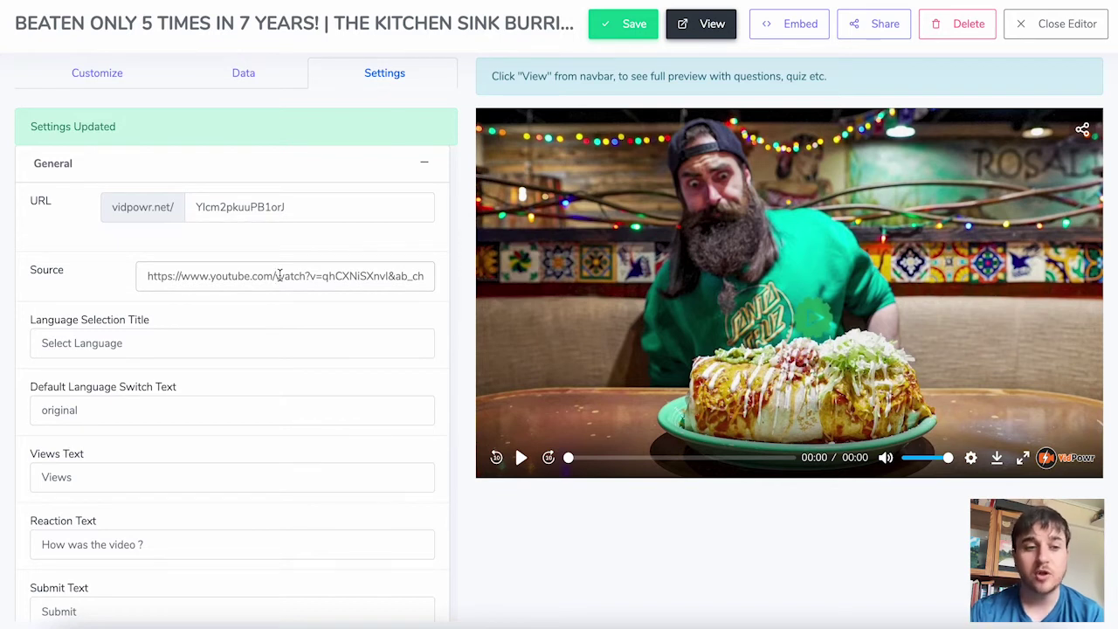
pyautogui.scroll(-1, 227, 275)
pyautogui.tripleClick(119, 271)
pyautogui.write('English')
# Look through the Views, Reaction, Submit and Buy Now text fields
pyautogui.scroll(-1, 105, 285)
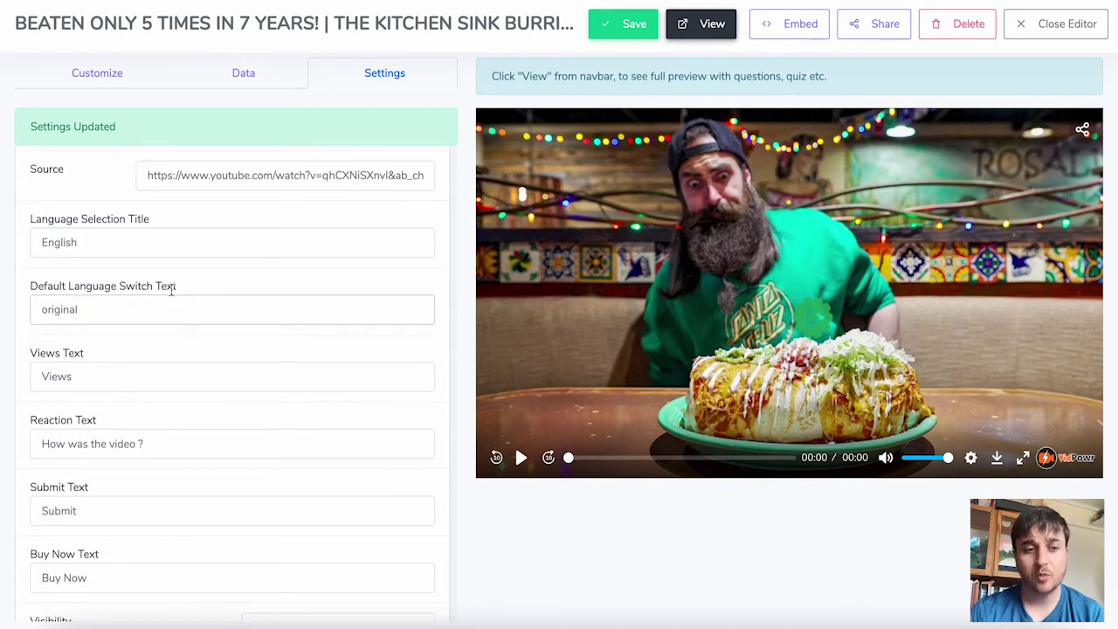
pyautogui.scroll(-1, 222, 297)
pyautogui.click(136, 304)
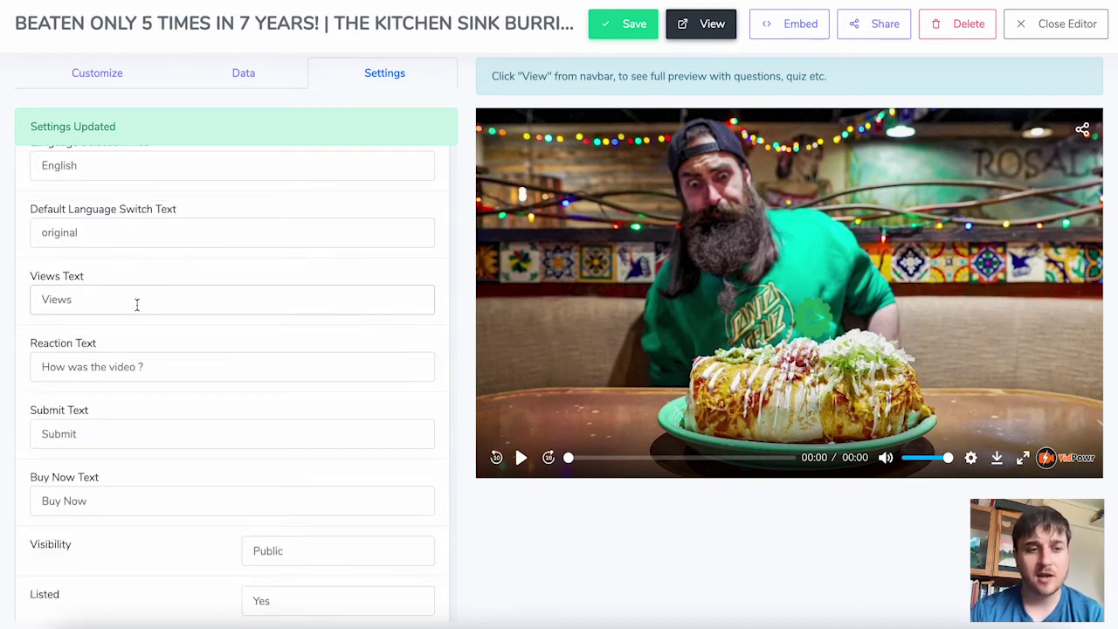
pyautogui.scroll(-1, 206, 371)
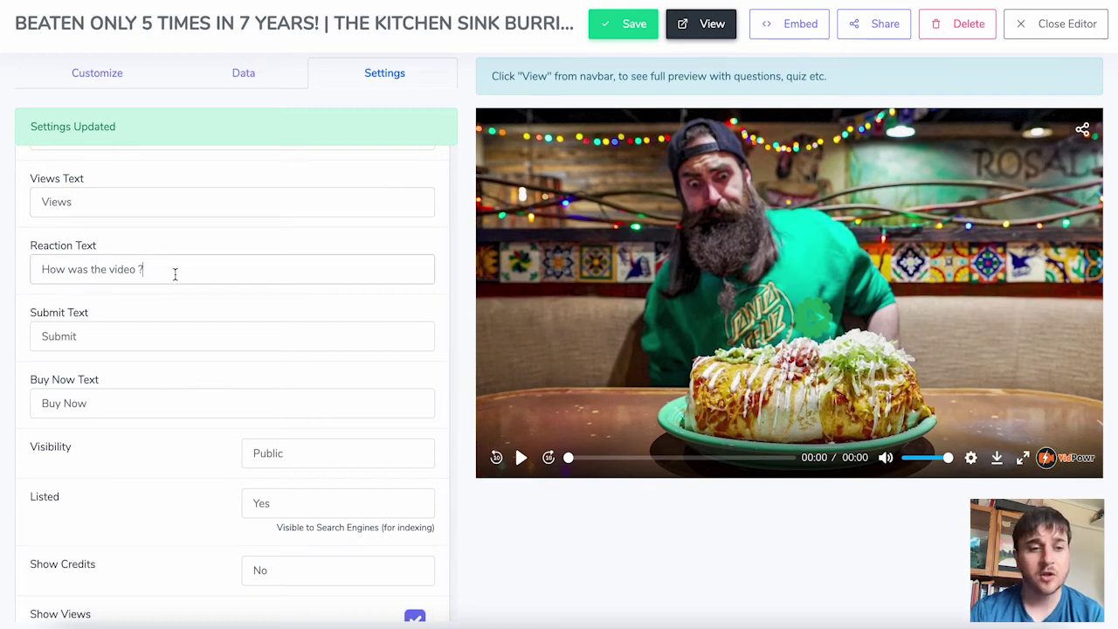
pyautogui.click(175, 274)
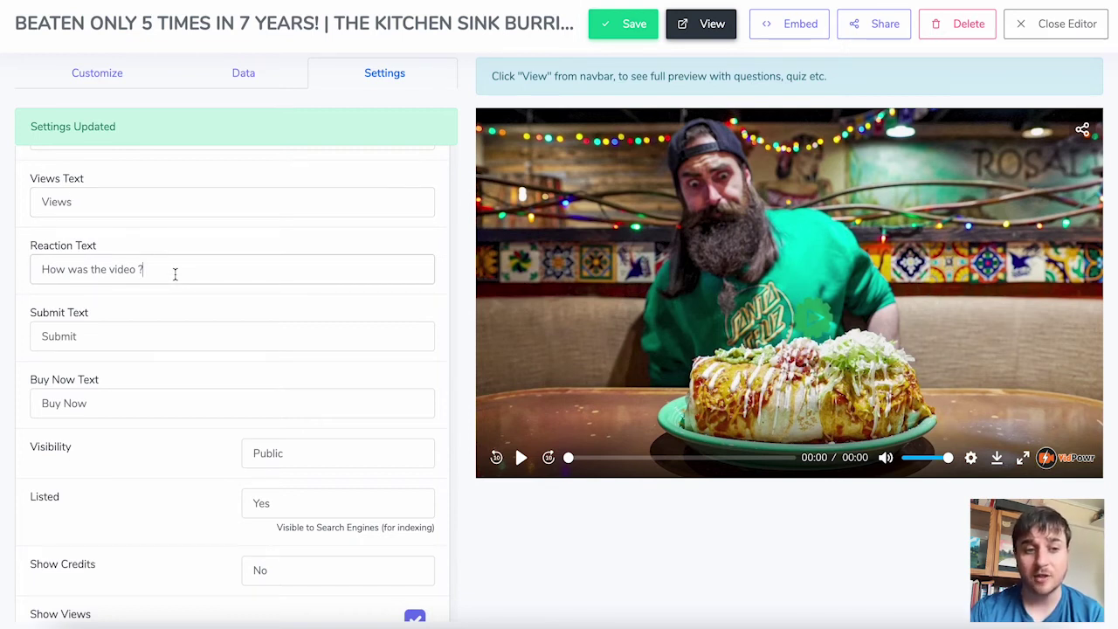
pyautogui.scroll(-1, 162, 288)
pyautogui.click(140, 280)
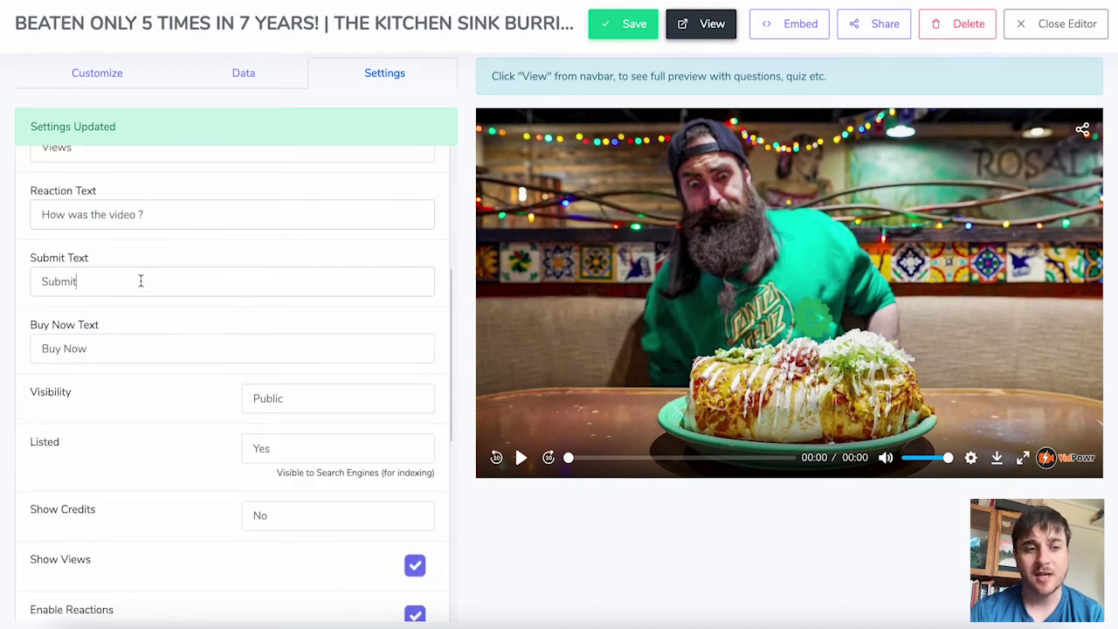
pyautogui.click(169, 347)
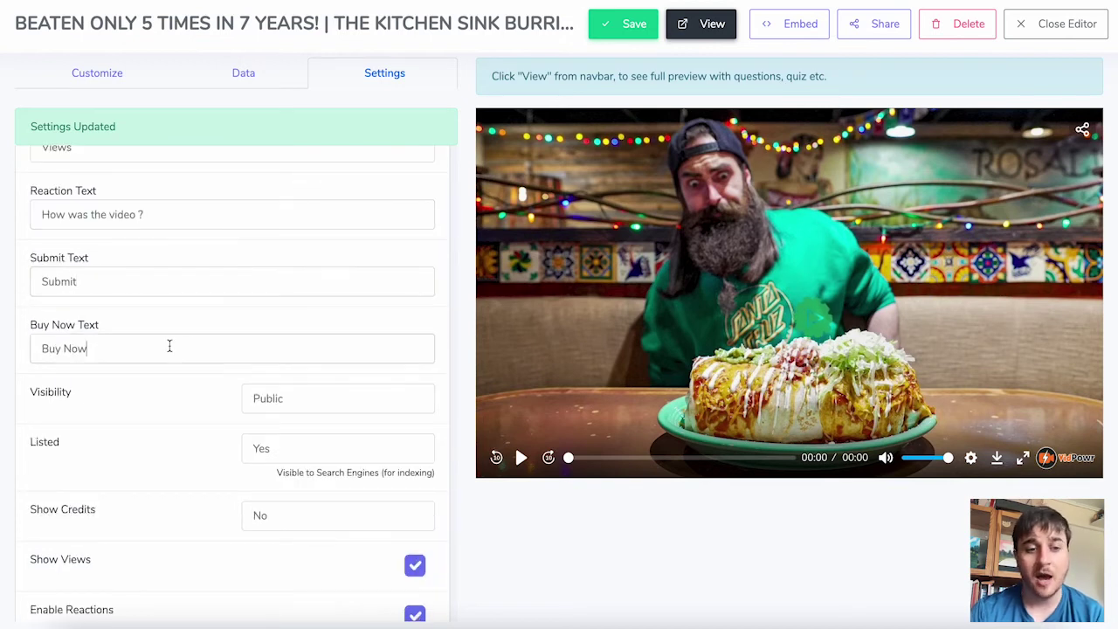
pyautogui.scroll(-2, 169, 346)
# Keep visibility Public and set Show Credits to Yes
pyautogui.click(312, 272)
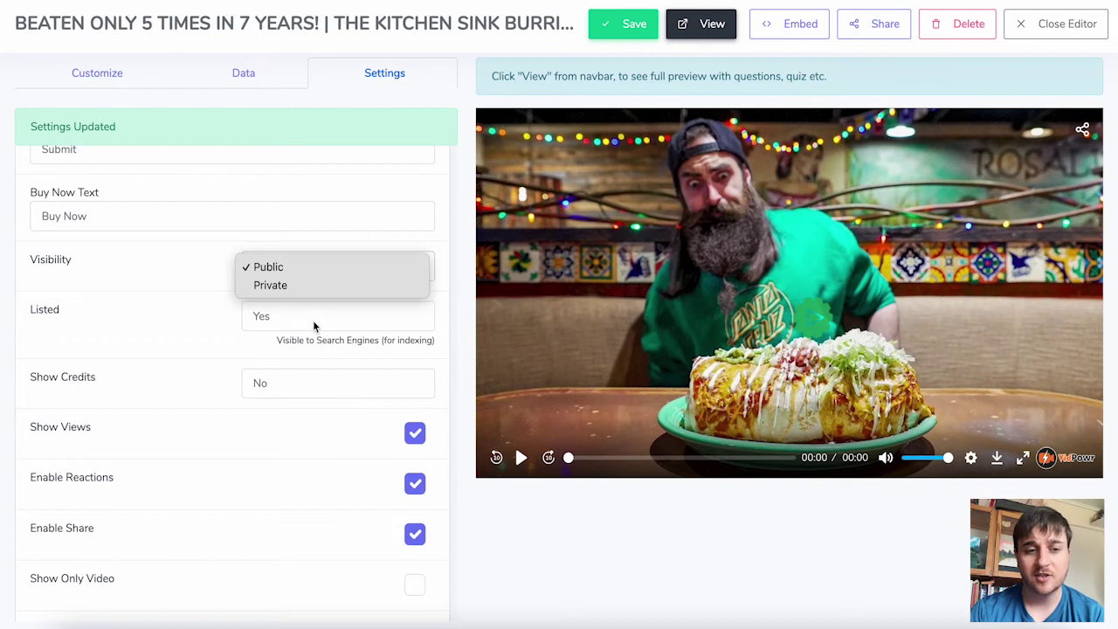
pyautogui.click(185, 317)
pyautogui.scroll(-1, 289, 379)
pyautogui.click(274, 328)
pyautogui.click(262, 309)
pyautogui.scroll(-2, 234, 299)
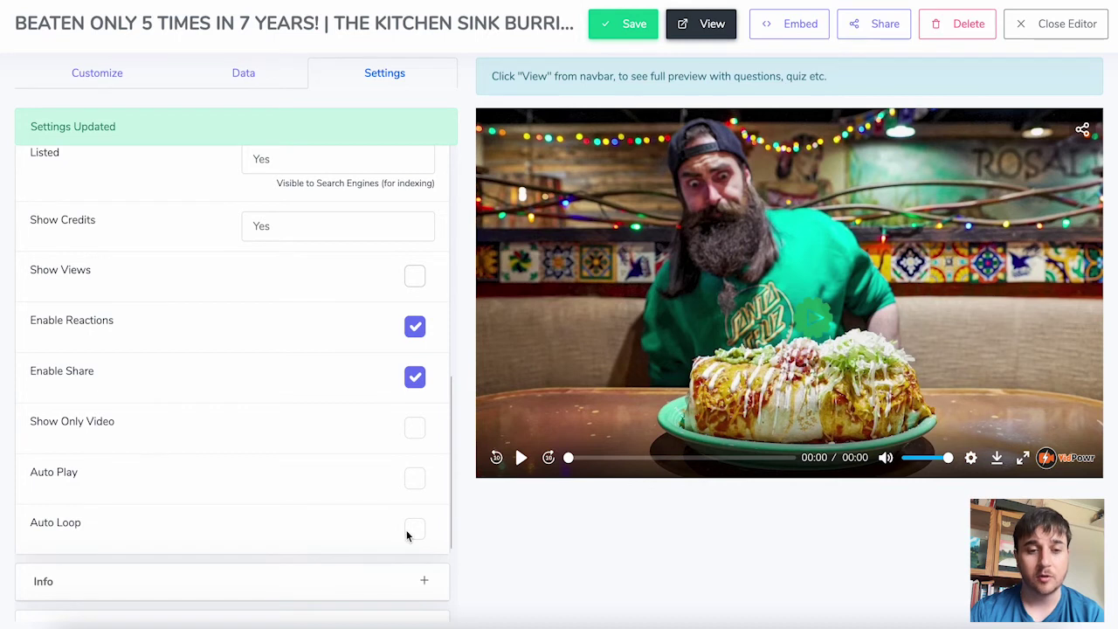
pyautogui.click(424, 212)
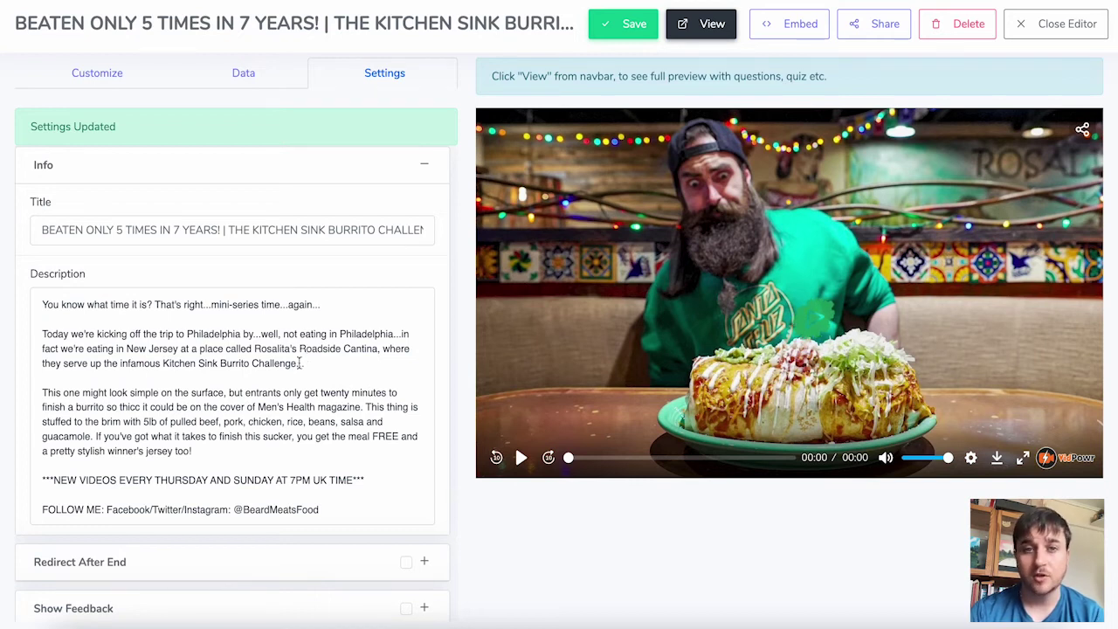
# Collapse Info, toggle Redirect After End on then off, and inspect Show Feedback without enabling it
pyautogui.click(424, 163)
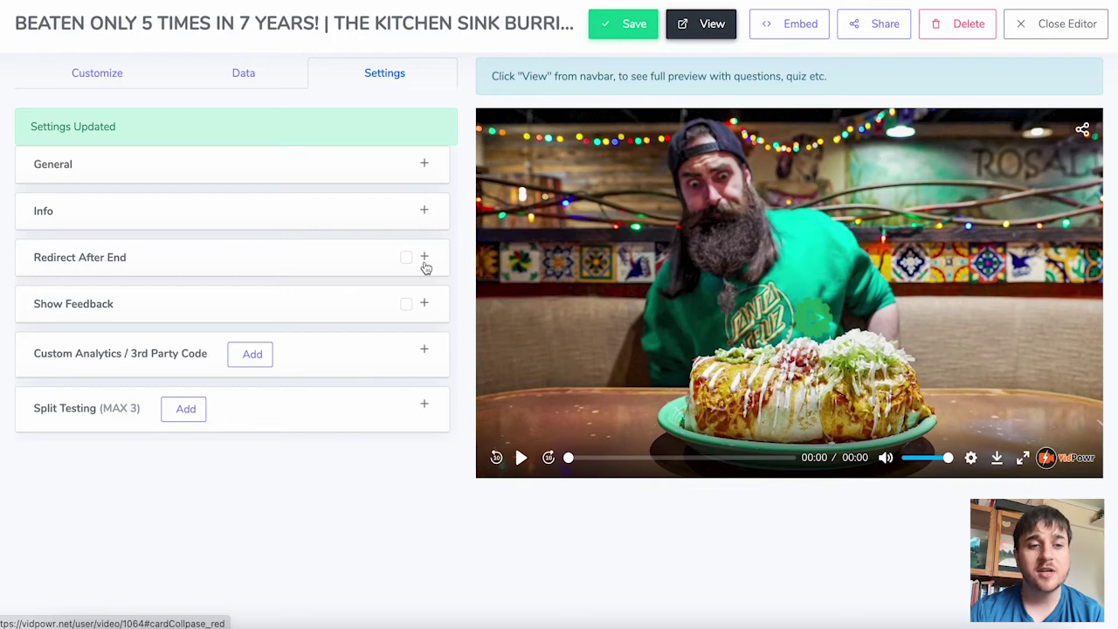
pyautogui.click(425, 260)
pyautogui.click(406, 259)
pyautogui.click(228, 310)
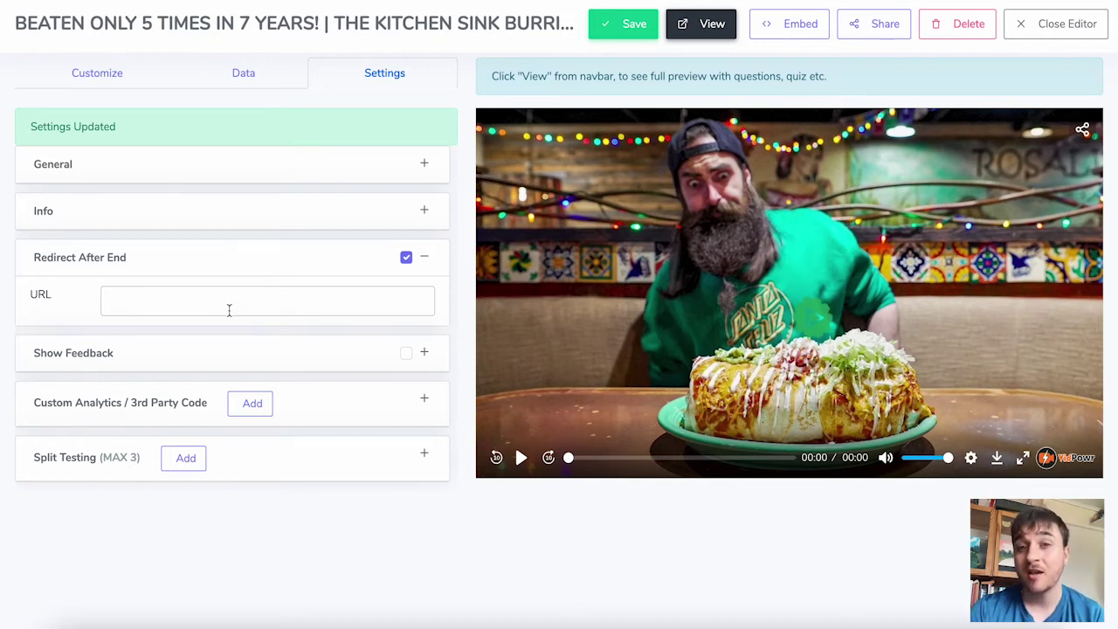
pyautogui.click(385, 353)
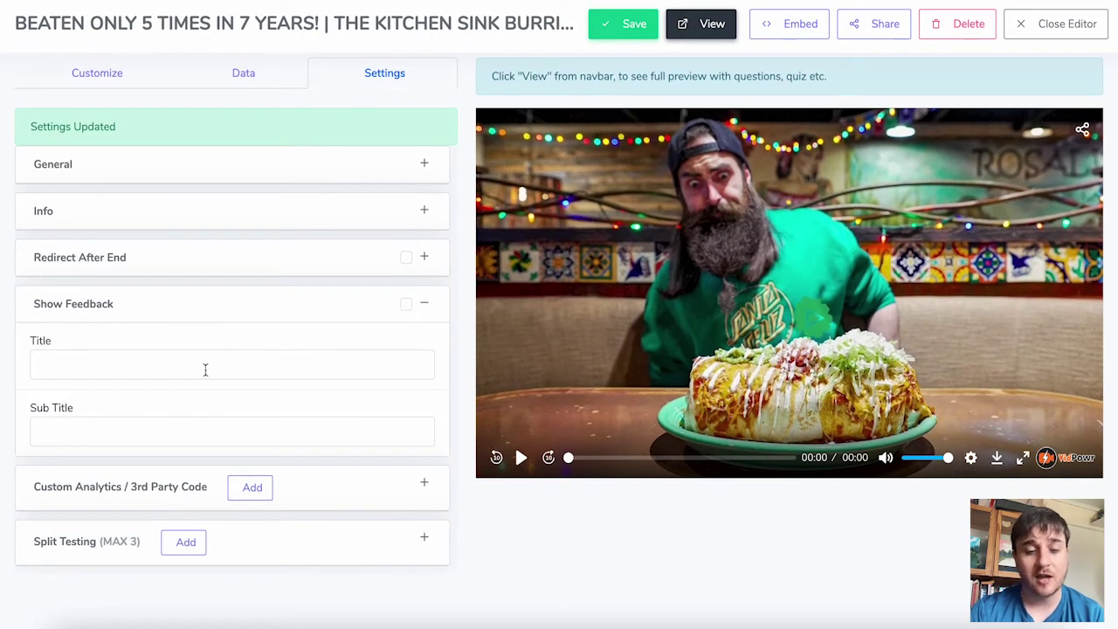
pyautogui.click(208, 437)
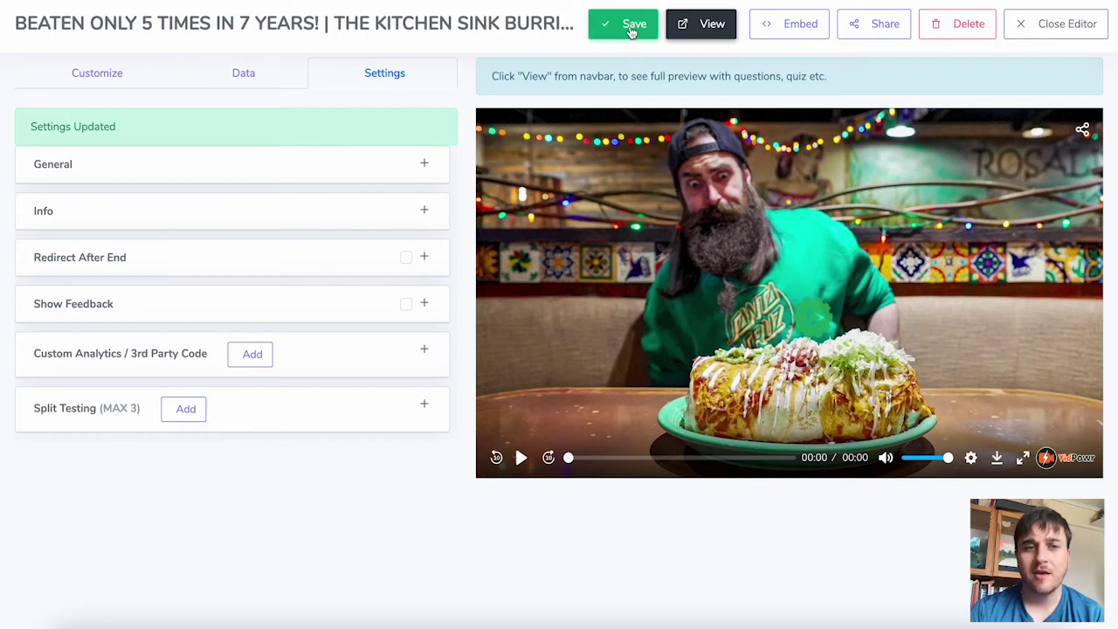
# Save the burrito video's settings, view its full preview page, and return to the editor
pyautogui.click(632, 31)
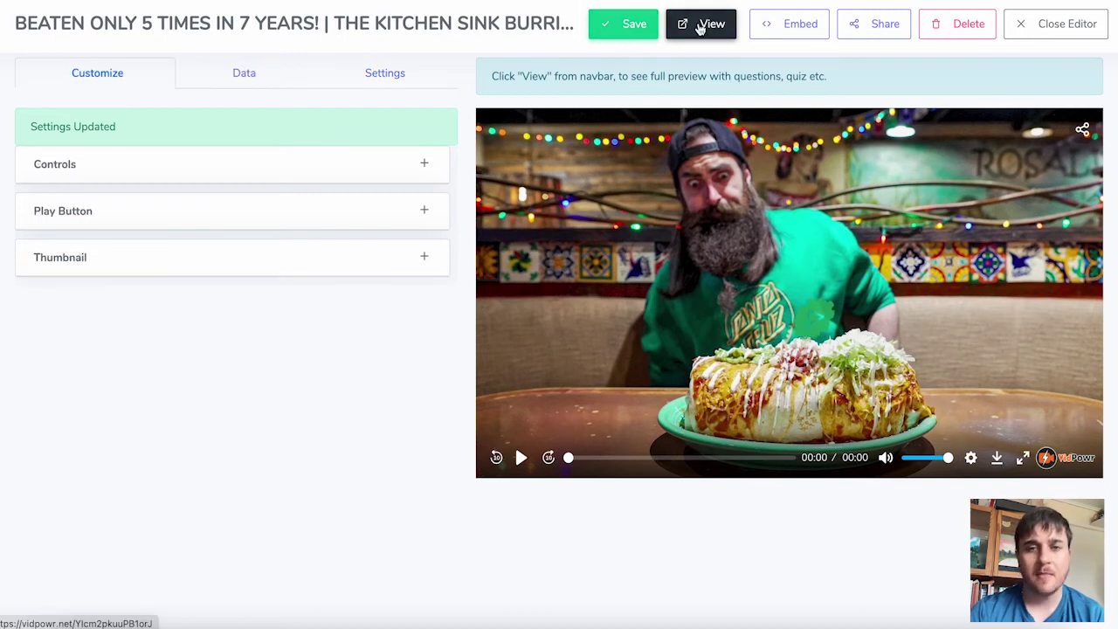
pyautogui.click(701, 26)
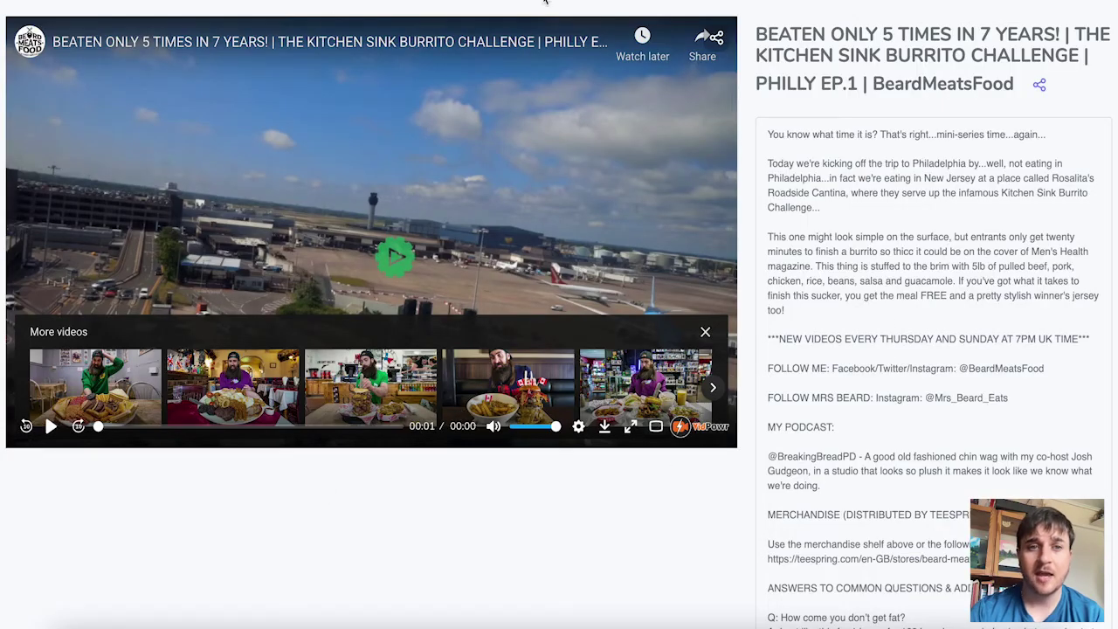
pyautogui.click(544, 0)
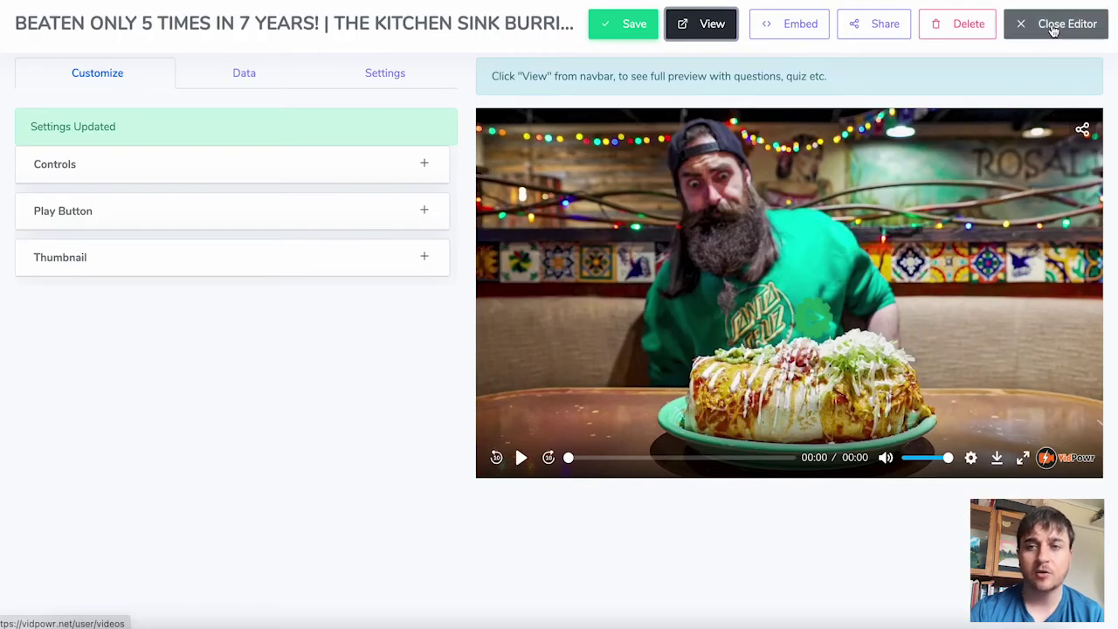
# Leave the editor for the Videos list, try the card's options and search, then open Analytics
pyautogui.click(1055, 26)
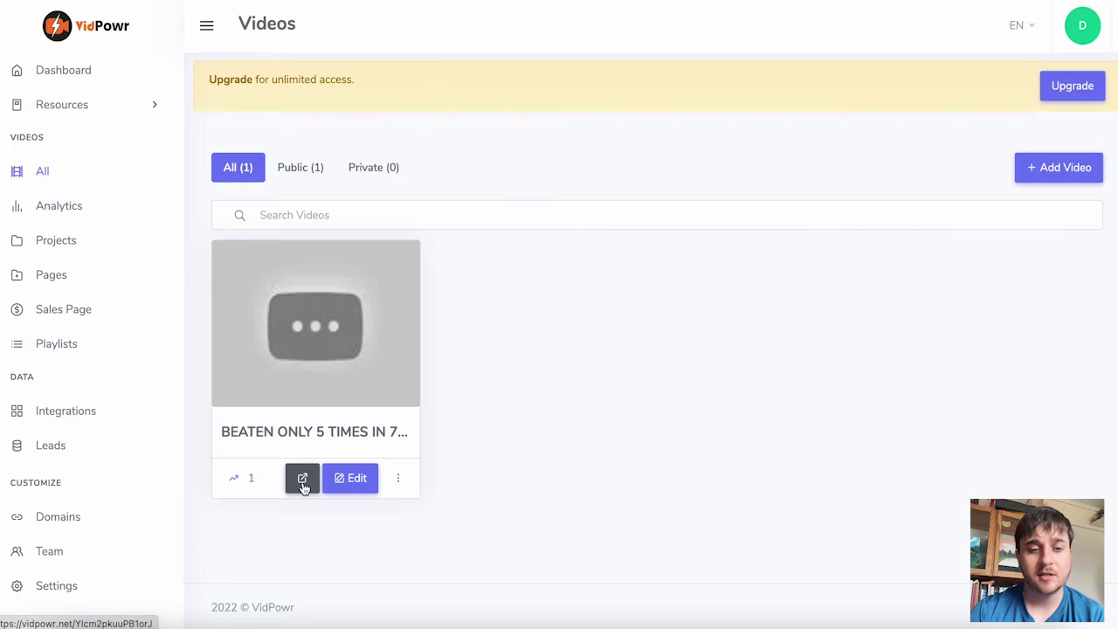
pyautogui.click(398, 481)
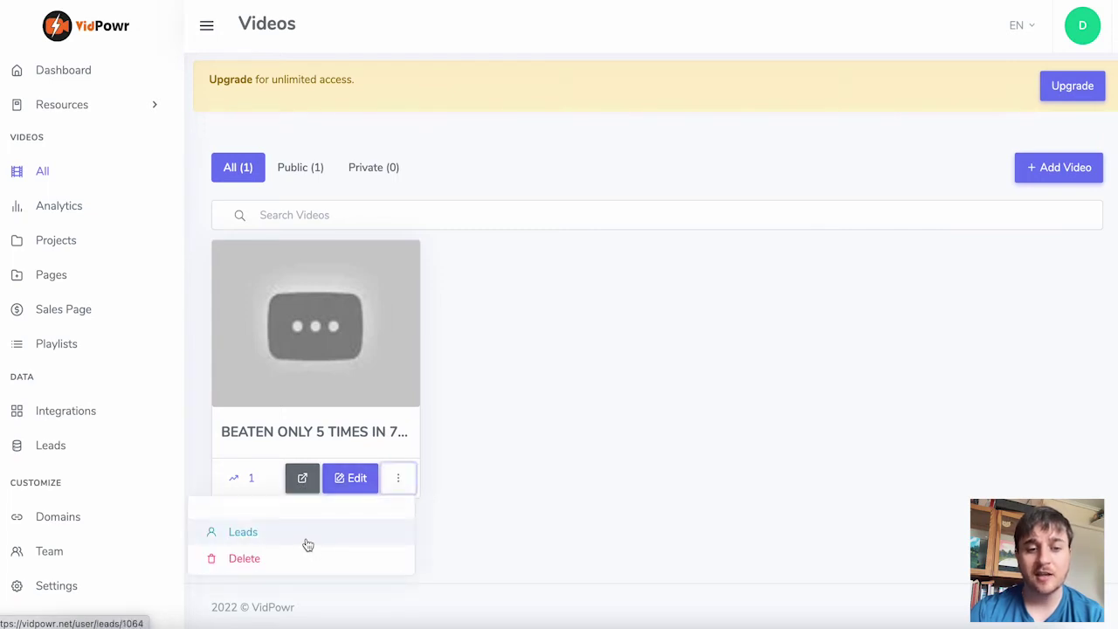
pyautogui.click(414, 216)
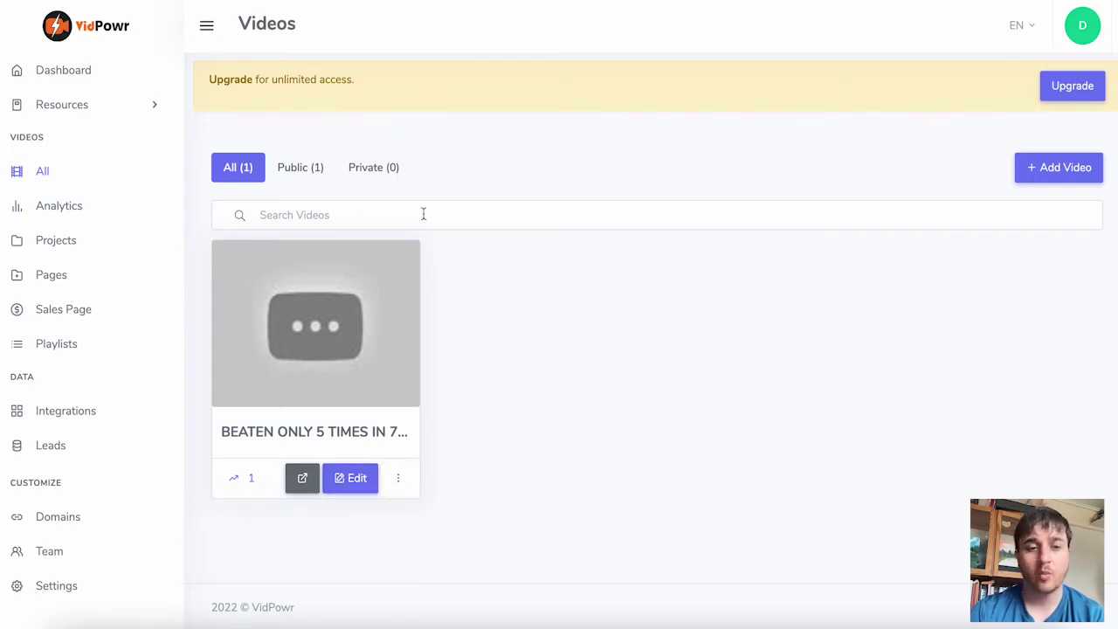
pyautogui.click(414, 216)
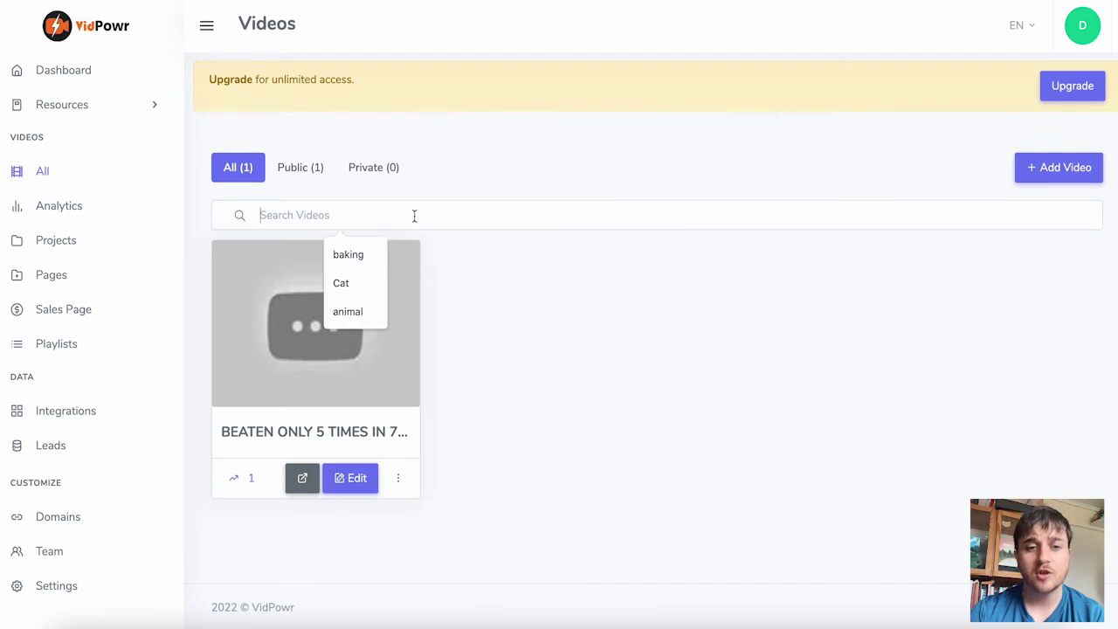
pyautogui.click(475, 308)
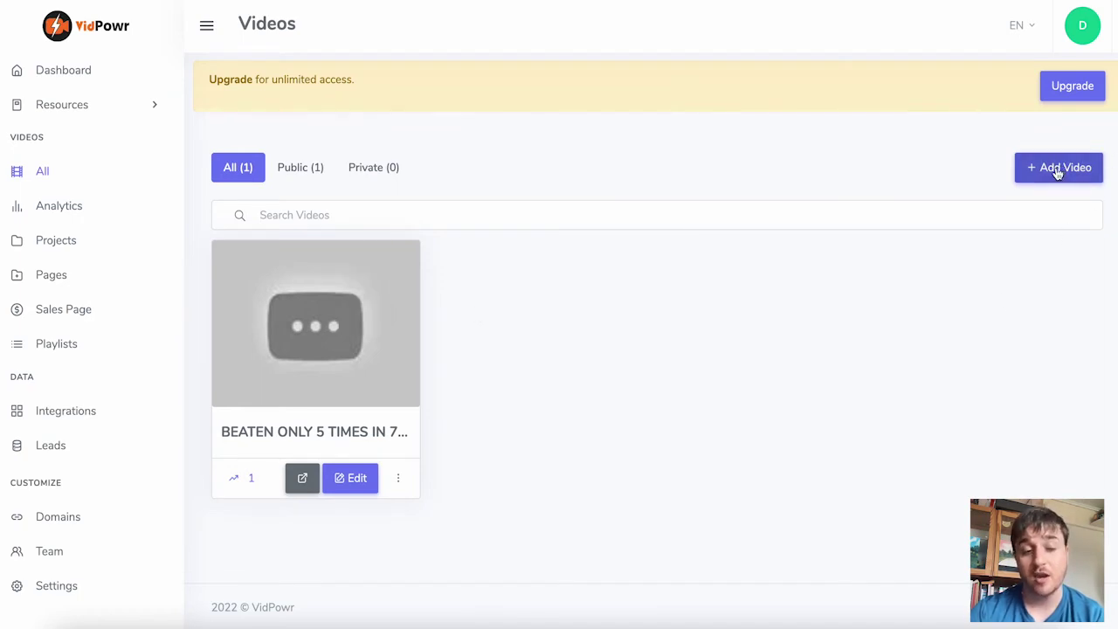
pyautogui.click(61, 214)
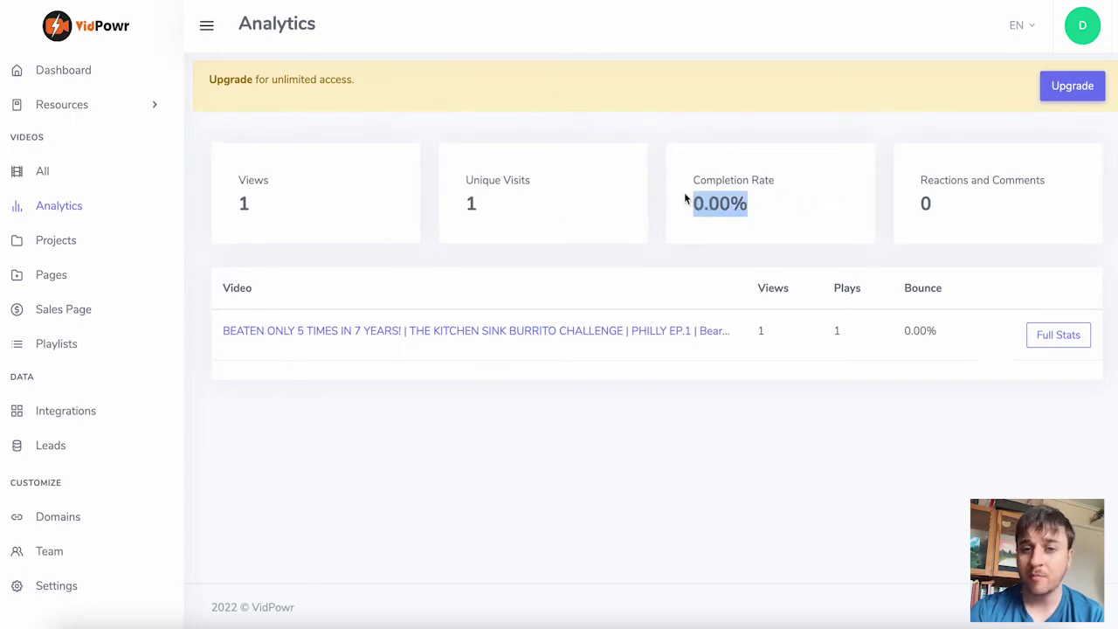
pyautogui.click(788, 205)
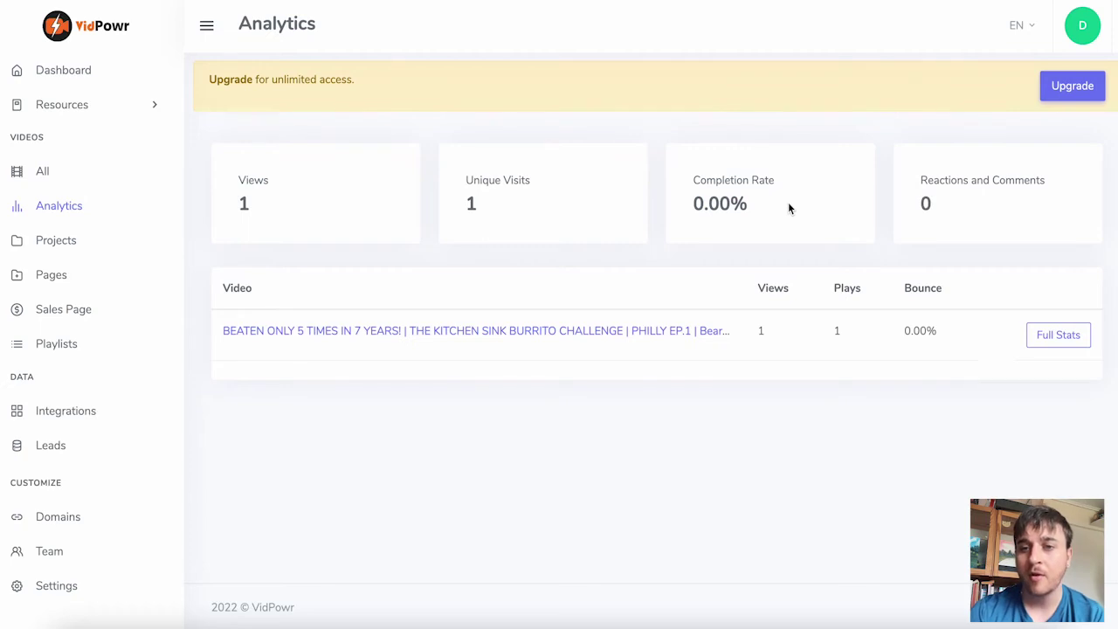
pyautogui.moveTo(938, 224); pyautogui.dragTo(905, 162)
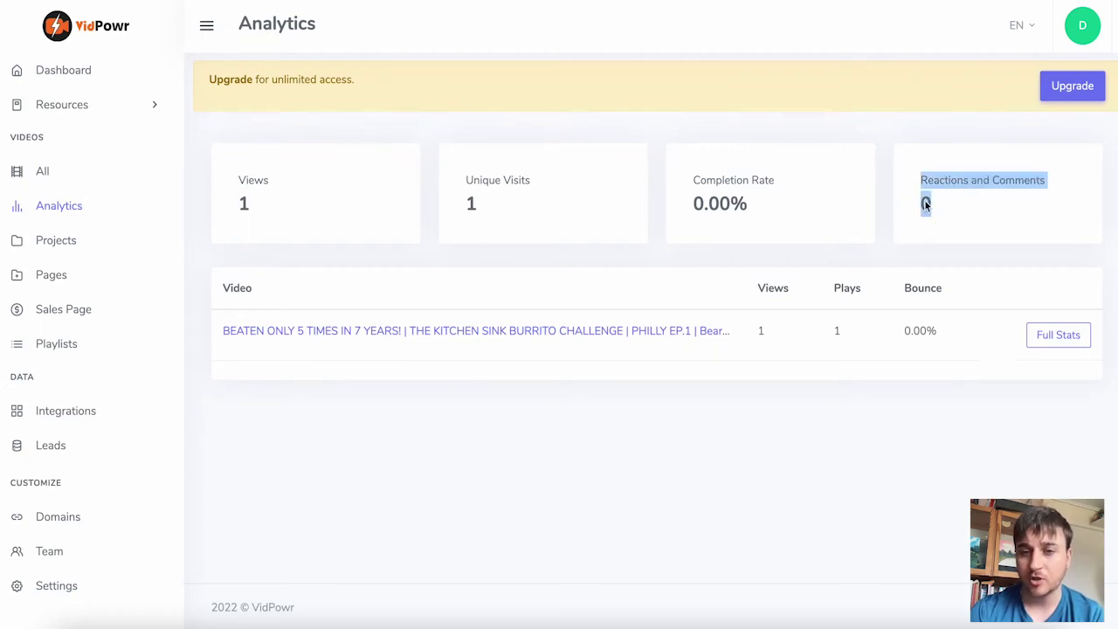
pyautogui.click(948, 225)
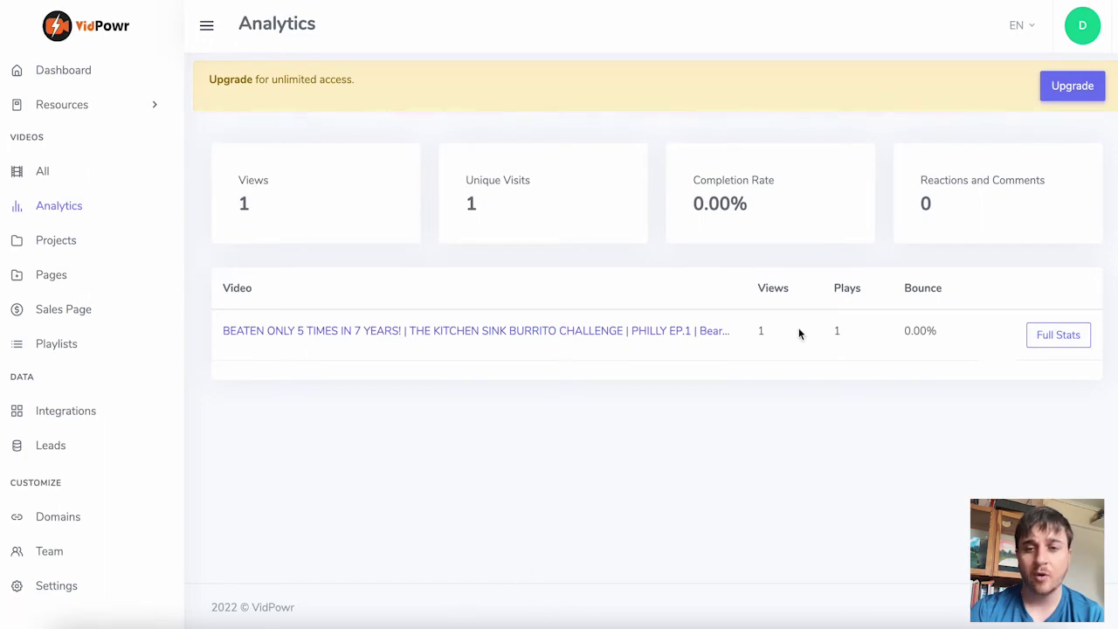
# Review the burrito video's full statistics and CTA cards, then open the empty Video Projects list
pyautogui.click(1060, 339)
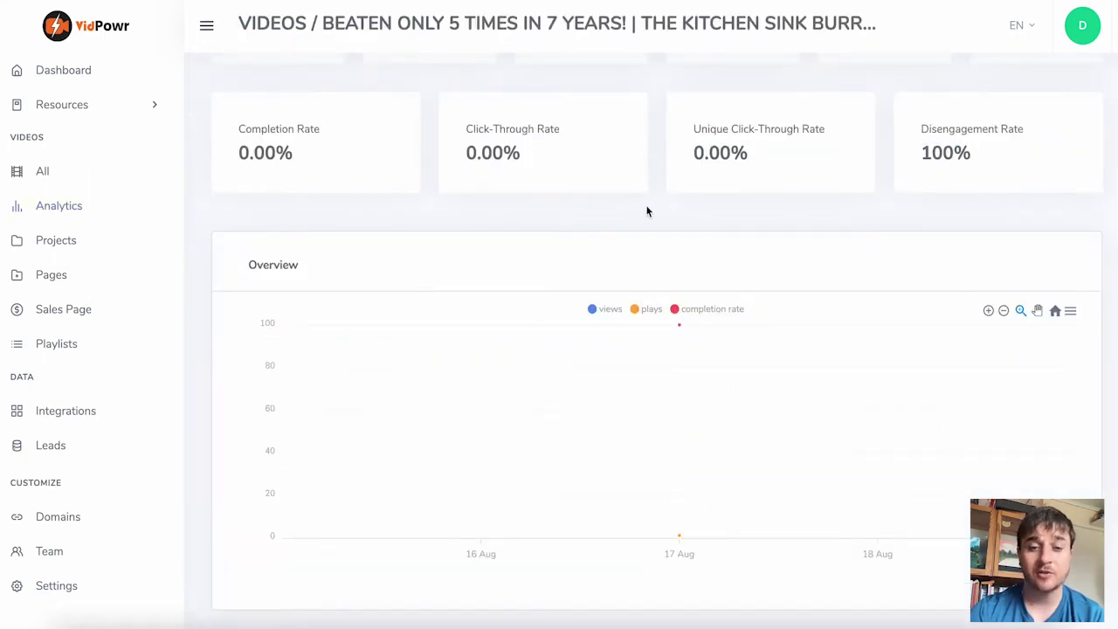
pyautogui.scroll(2, 658, 403)
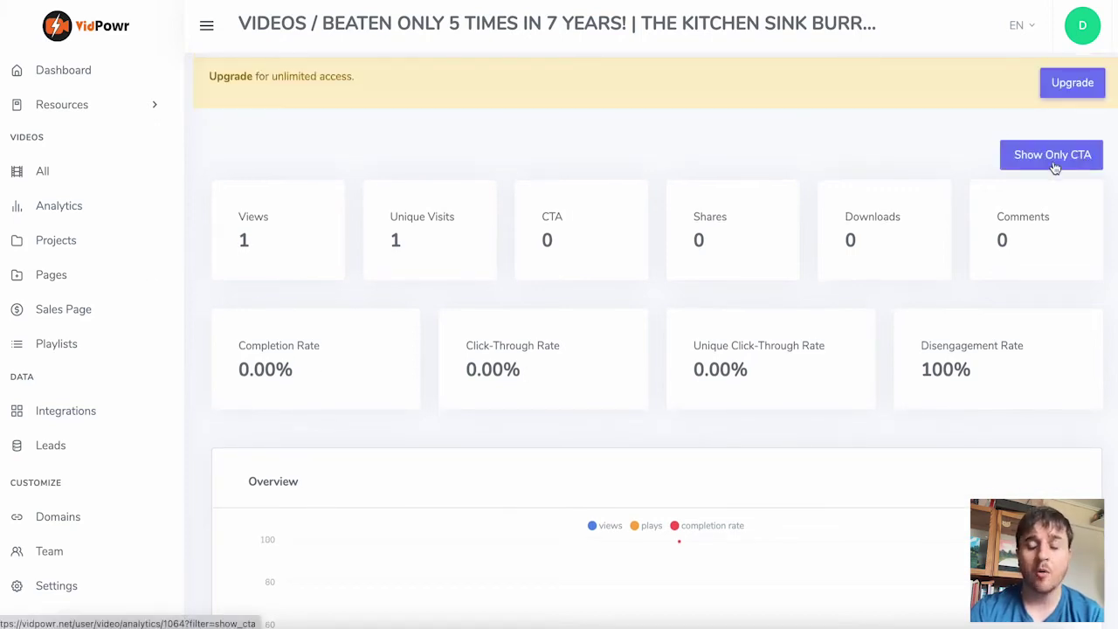
pyautogui.click(54, 242)
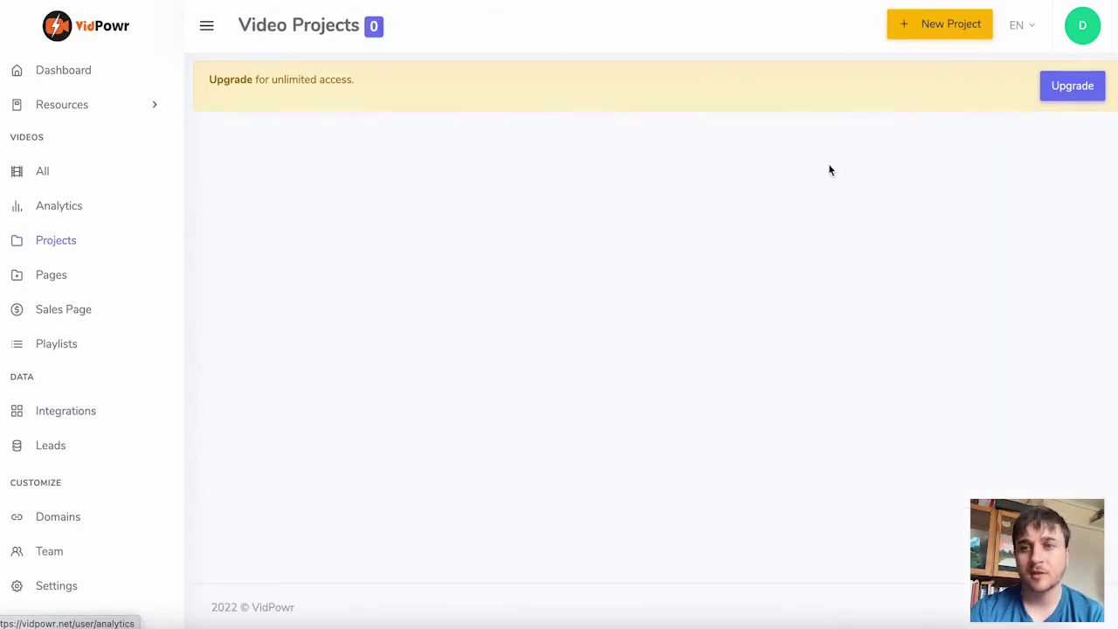
# Create a project titled 'New Project' with the description 'My project'
pyautogui.click(948, 29)
pyautogui.write('New Project')
pyautogui.click(434, 194)
pyautogui.write('My project')
pyautogui.click(681, 321)
# Open New Project and add the burrito challenge video to it
pyautogui.click(467, 269)
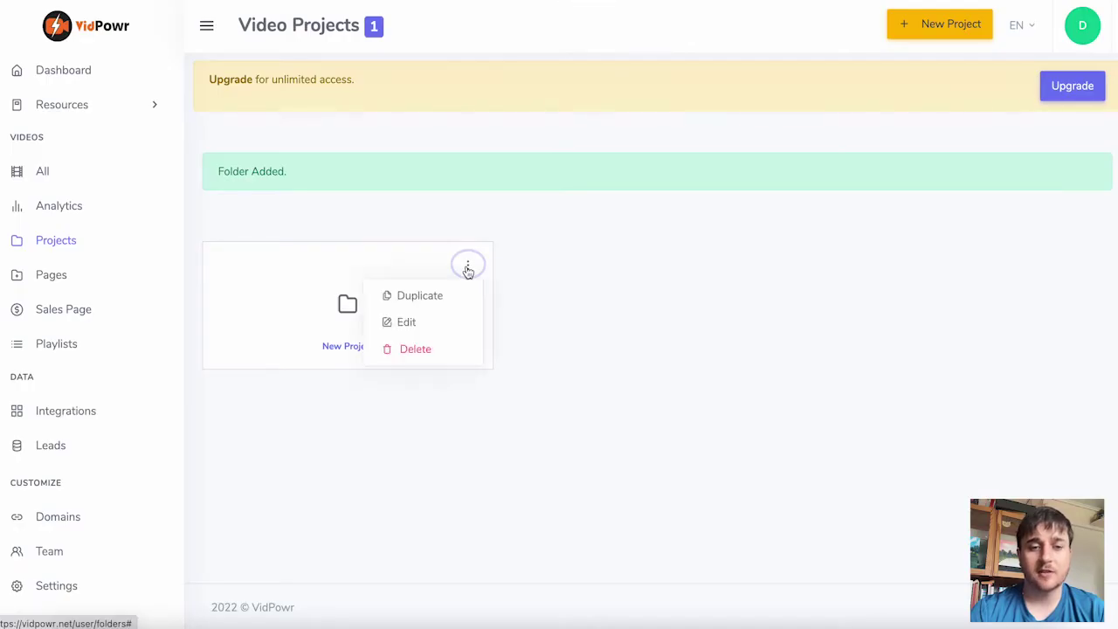
pyautogui.click(631, 299)
pyautogui.click(356, 350)
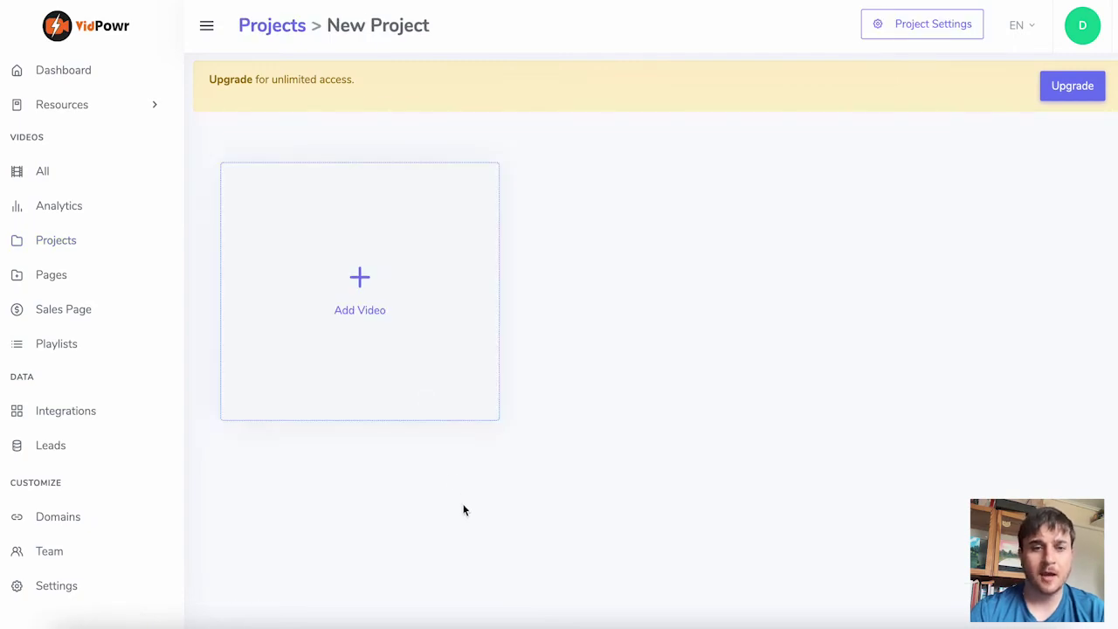
pyautogui.click(365, 279)
pyautogui.hotkey('ctrl', 'v')
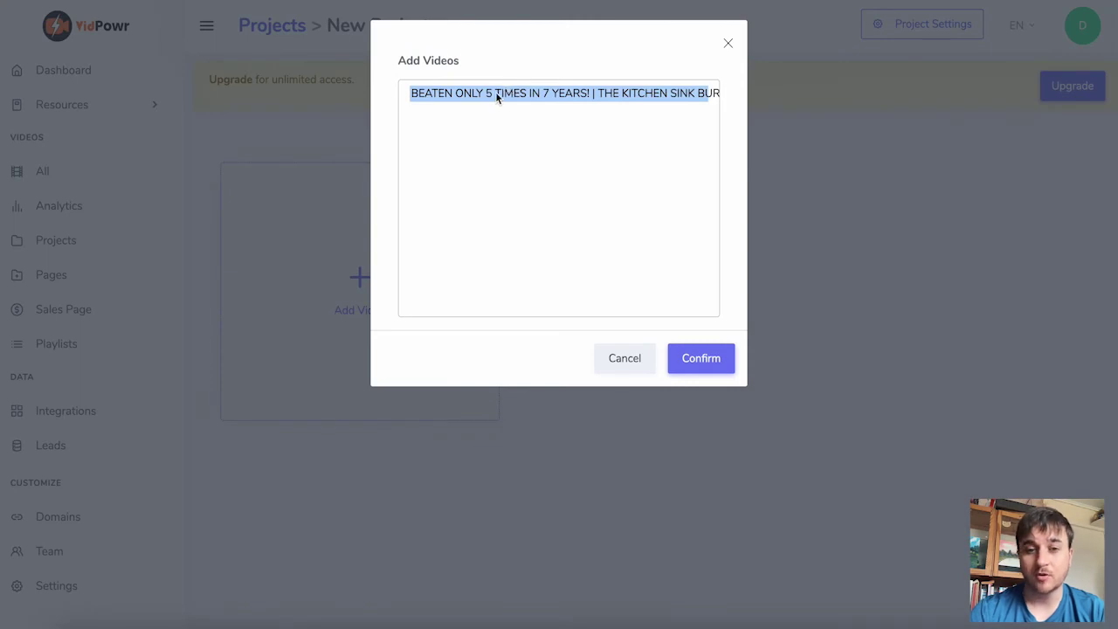
pyautogui.click(706, 365)
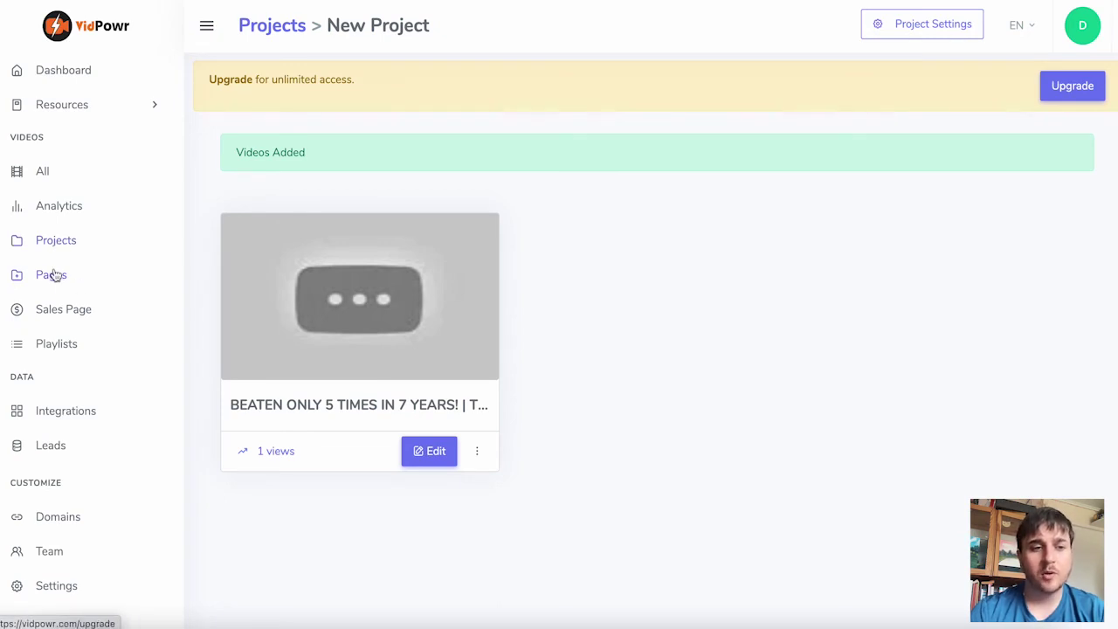
# Start a new sales page and set its visibility to Published: Yes
pyautogui.click(65, 318)
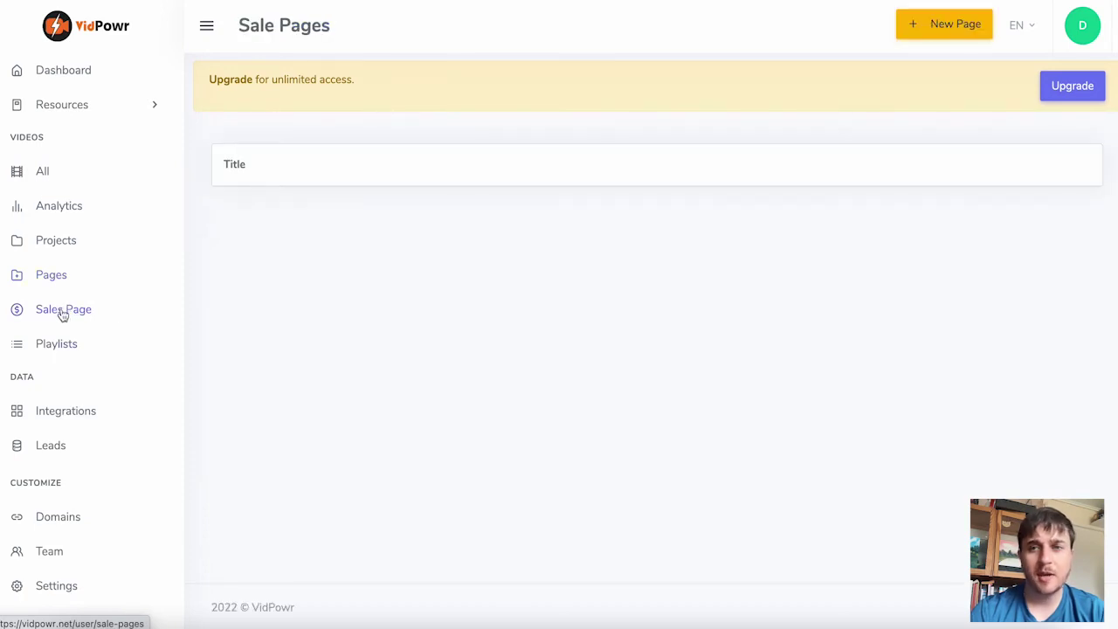
pyautogui.click(941, 33)
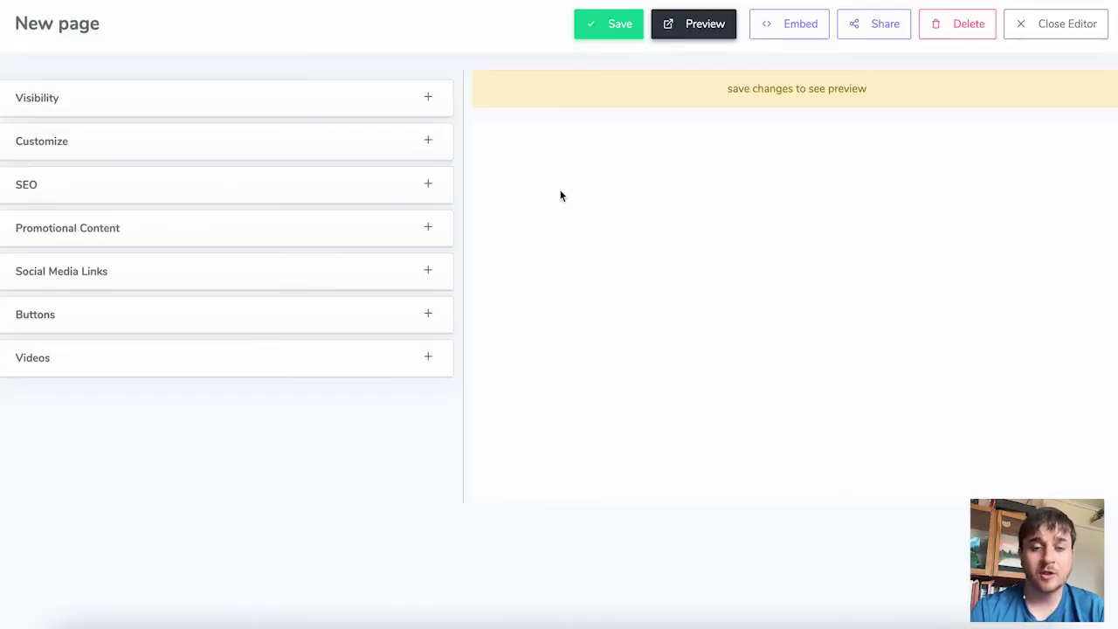
pyautogui.click(428, 99)
pyautogui.click(428, 100)
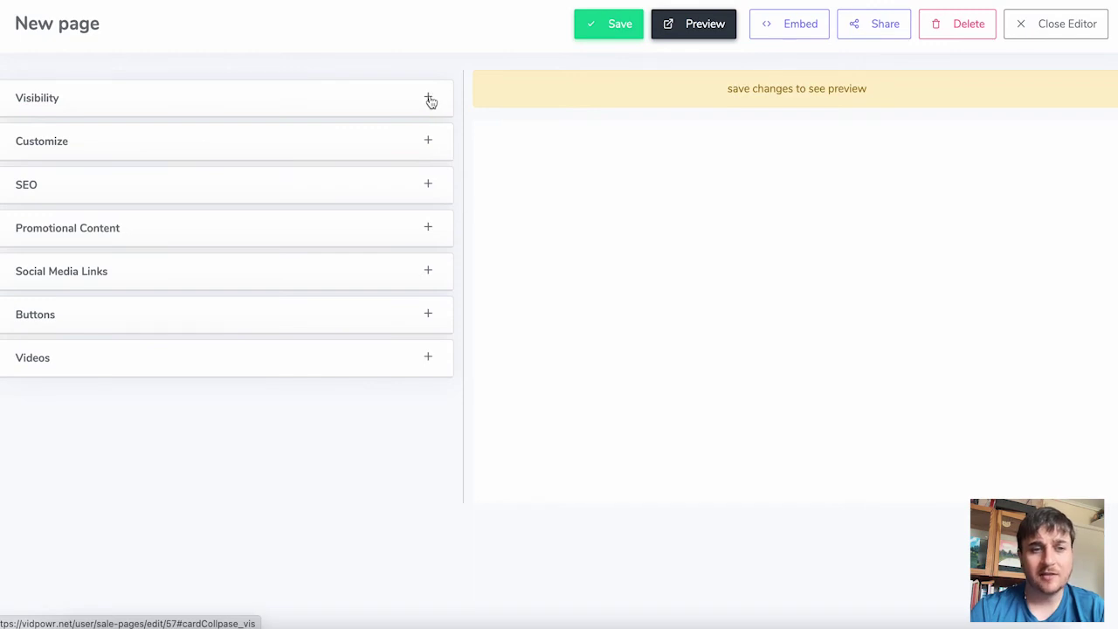
pyautogui.click(429, 99)
pyautogui.click(346, 151)
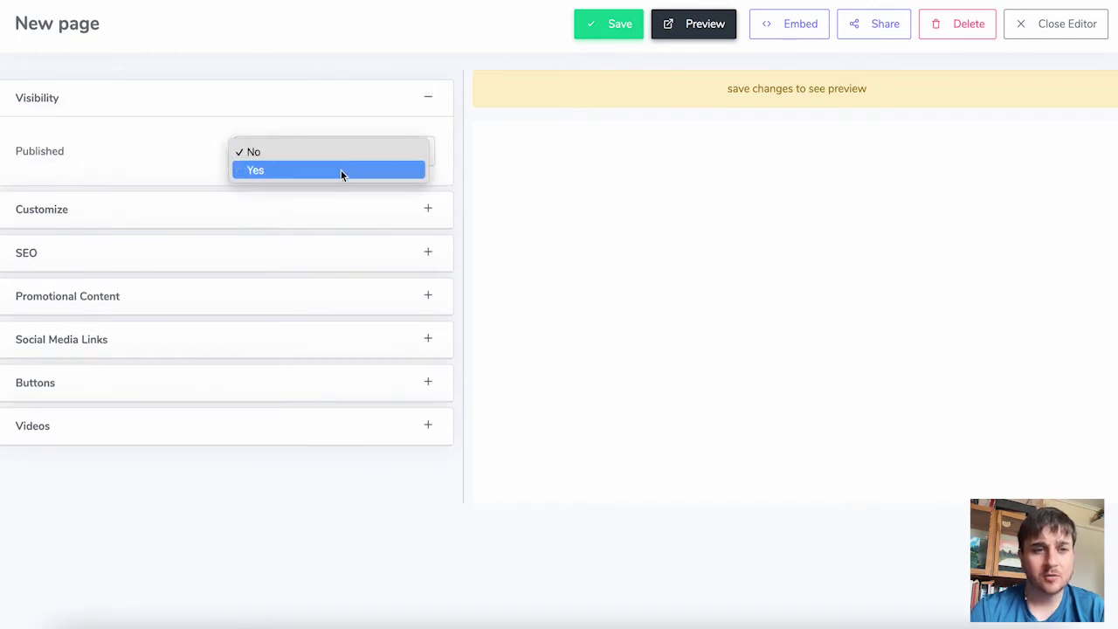
pyautogui.click(340, 171)
# Give the page a green background colour, leave the text colour unchanged, and save
pyautogui.click(423, 209)
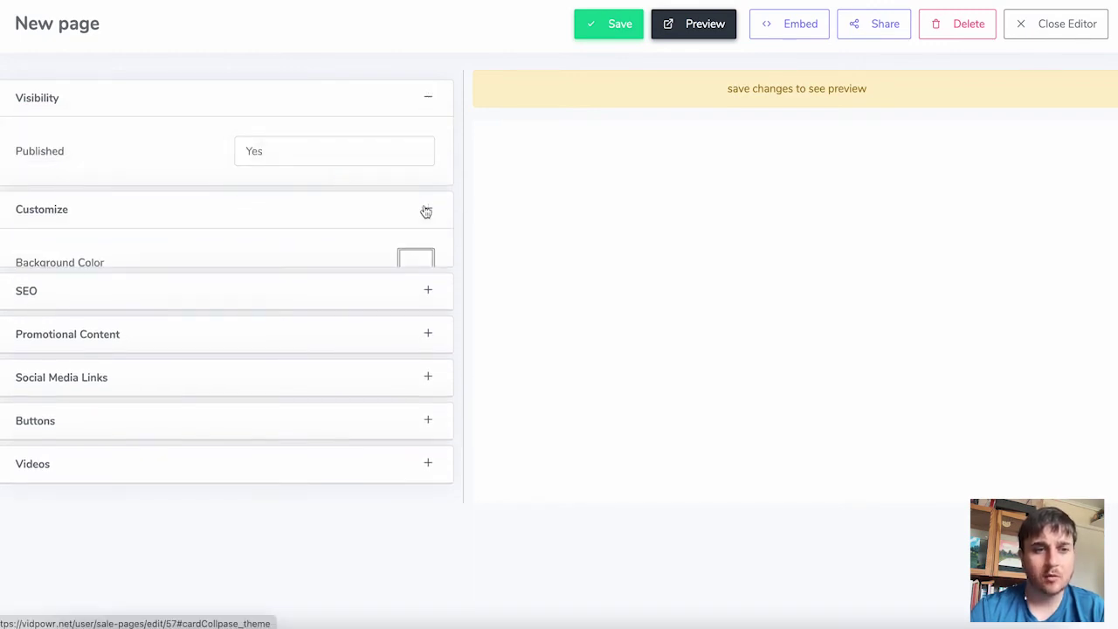
pyautogui.scroll(-1, 275, 204)
pyautogui.click(416, 225)
pyautogui.click(521, 364)
pyautogui.click(412, 254)
pyautogui.click(273, 230)
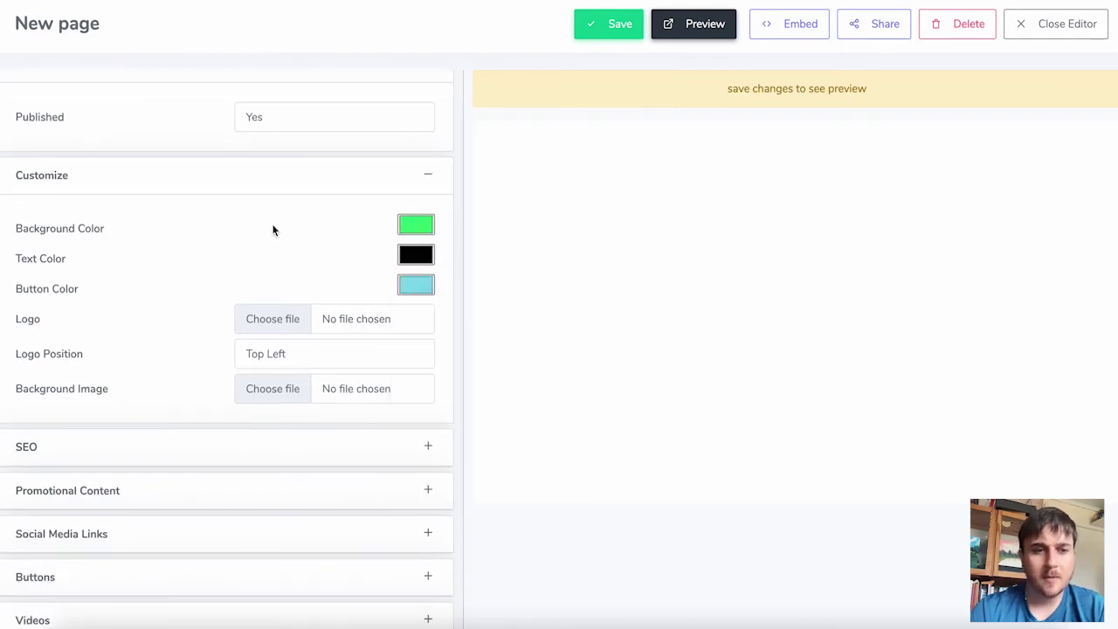
pyautogui.scroll(-1, 341, 240)
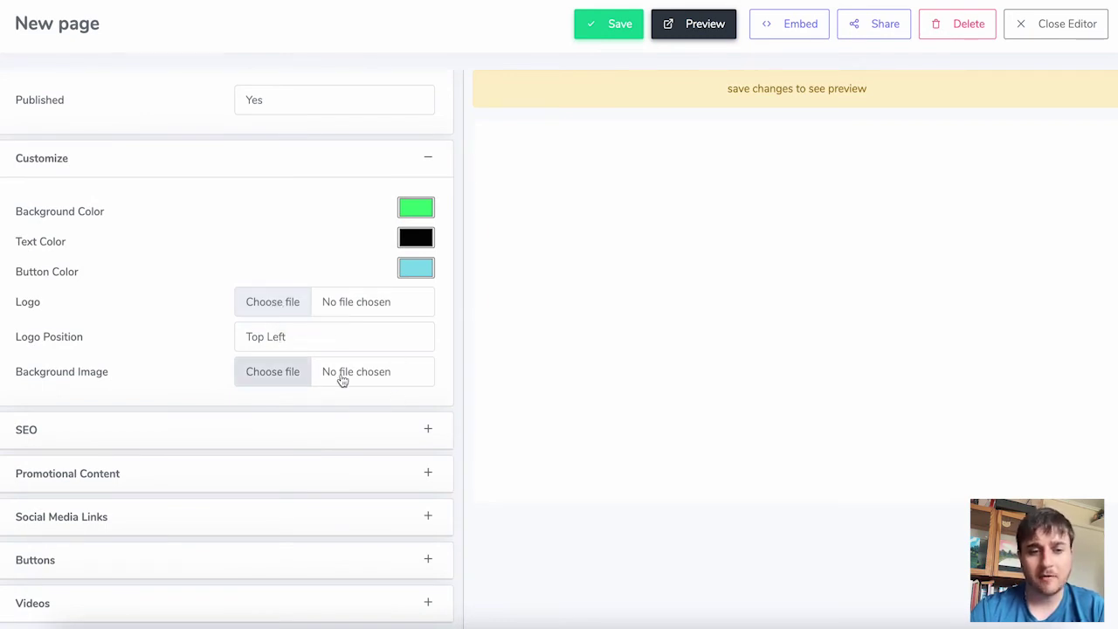
pyautogui.click(427, 163)
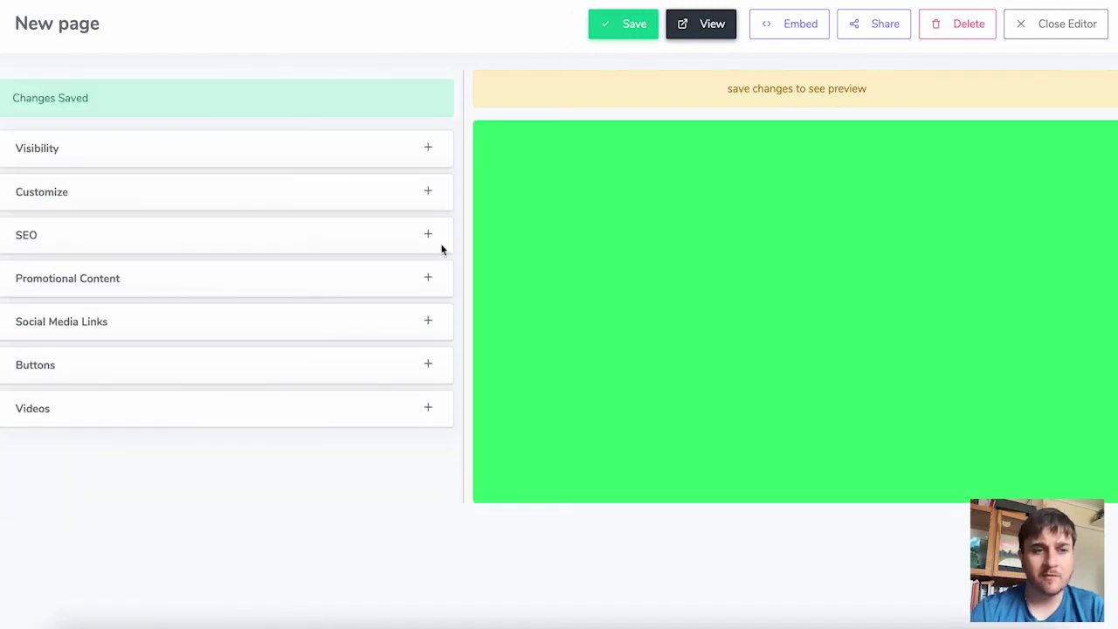
# Look over the SEO and promotional content fields, then save the heading and description
pyautogui.click(427, 236)
pyautogui.scroll(-1, 262, 350)
pyautogui.click(104, 316)
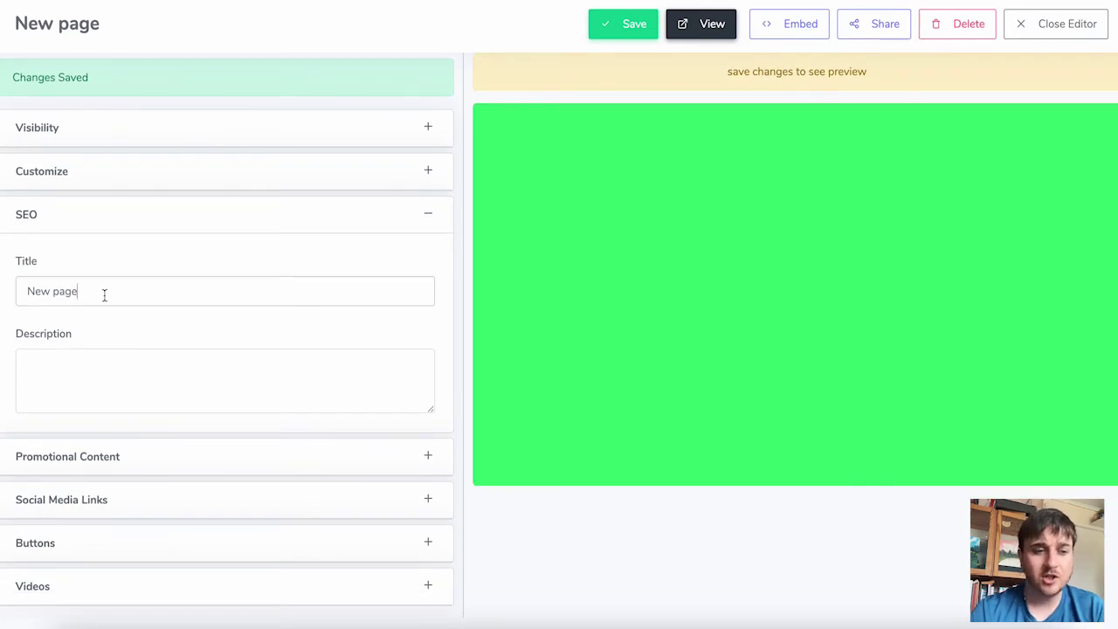
pyautogui.click(428, 214)
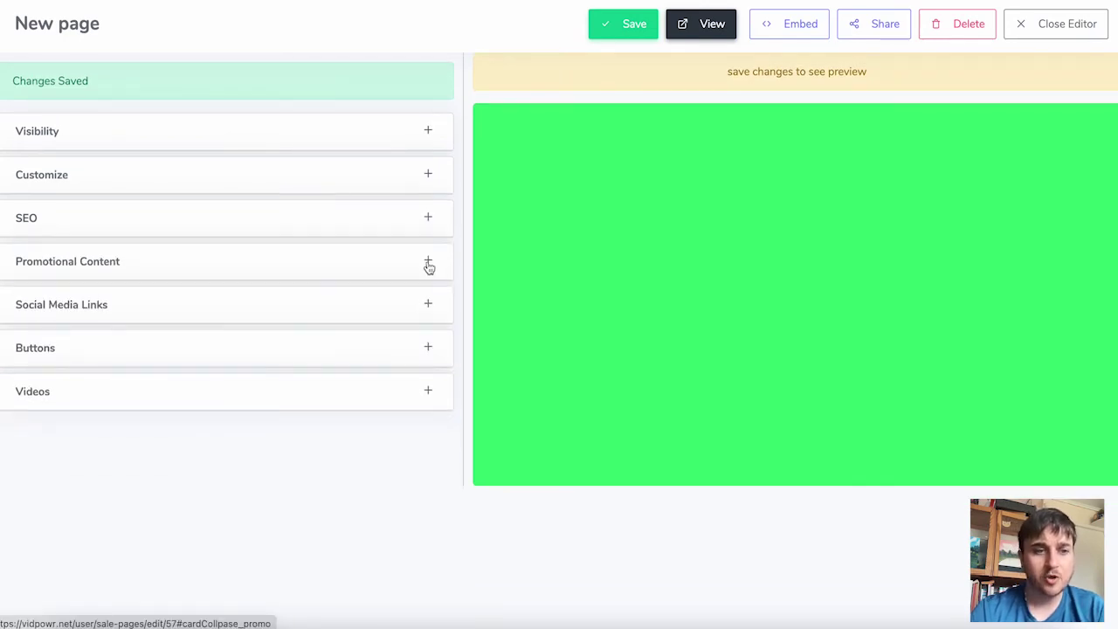
pyautogui.click(429, 266)
pyautogui.scroll(-1, 157, 232)
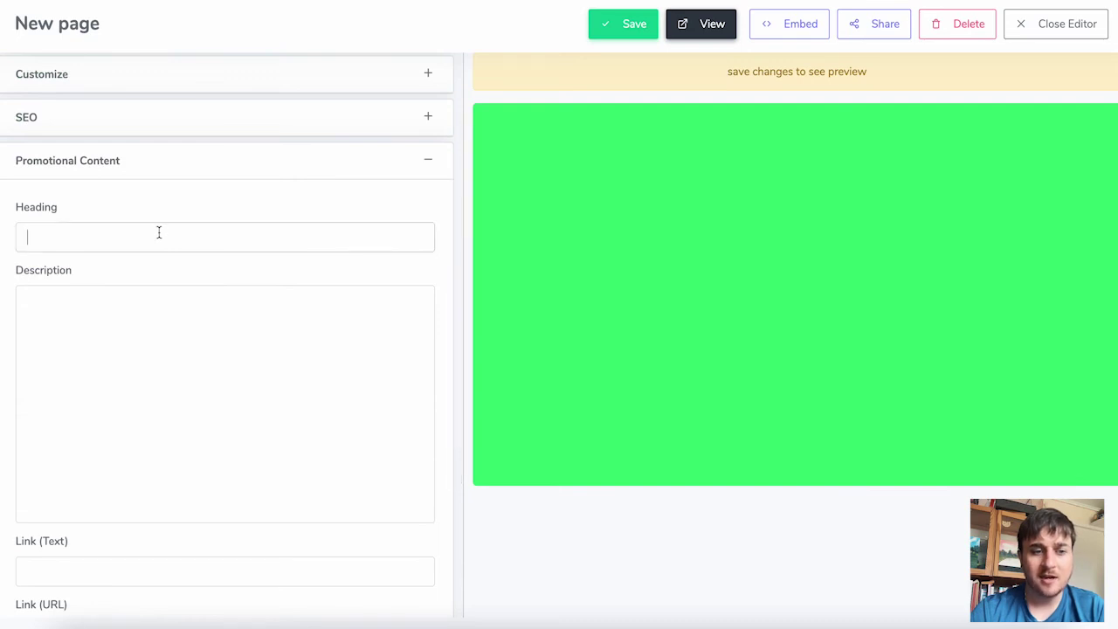
pyautogui.scroll(-1, 130, 355)
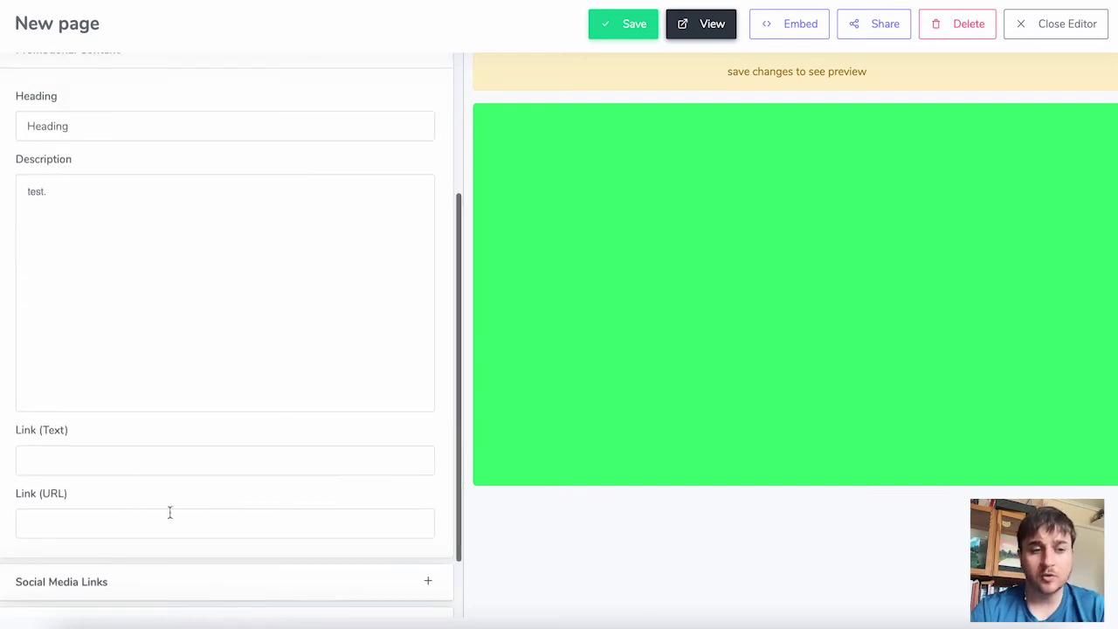
pyautogui.click(97, 524)
pyautogui.press('Return')
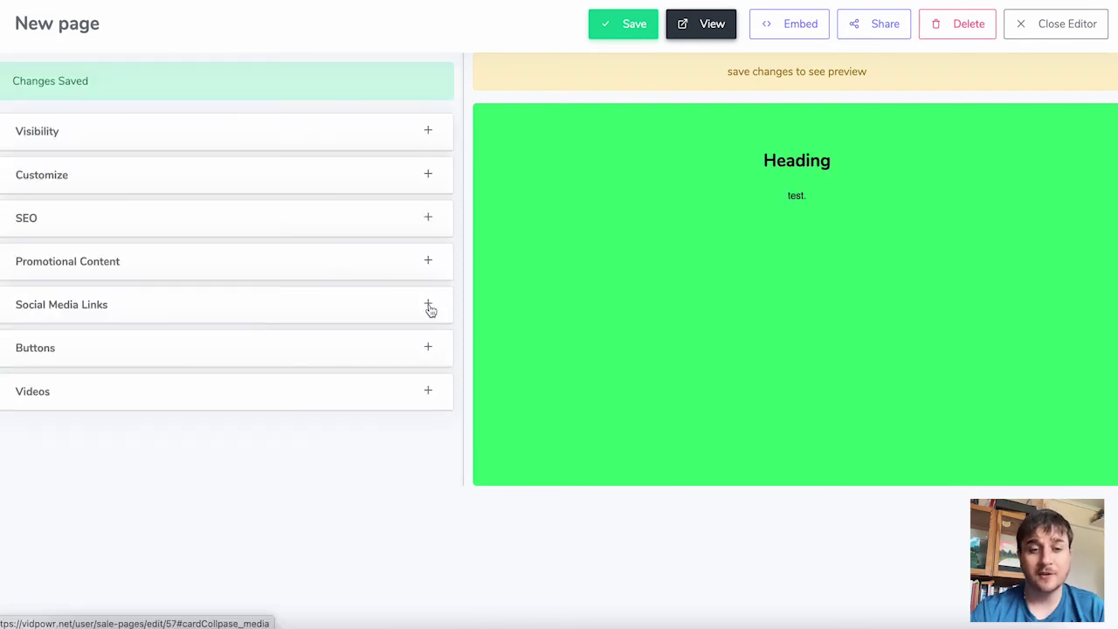
# Check the Facebook, Twitter, YouTube, Instagram and TikTok fields, leaving them empty, and close social links
pyautogui.click(428, 306)
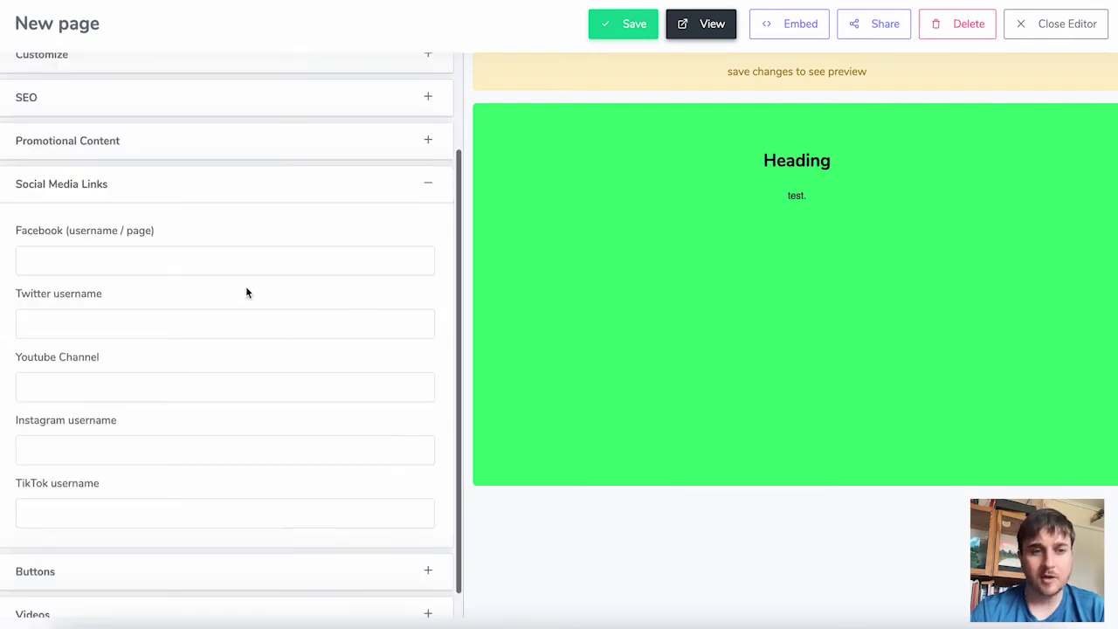
pyautogui.click(160, 254)
pyautogui.click(139, 315)
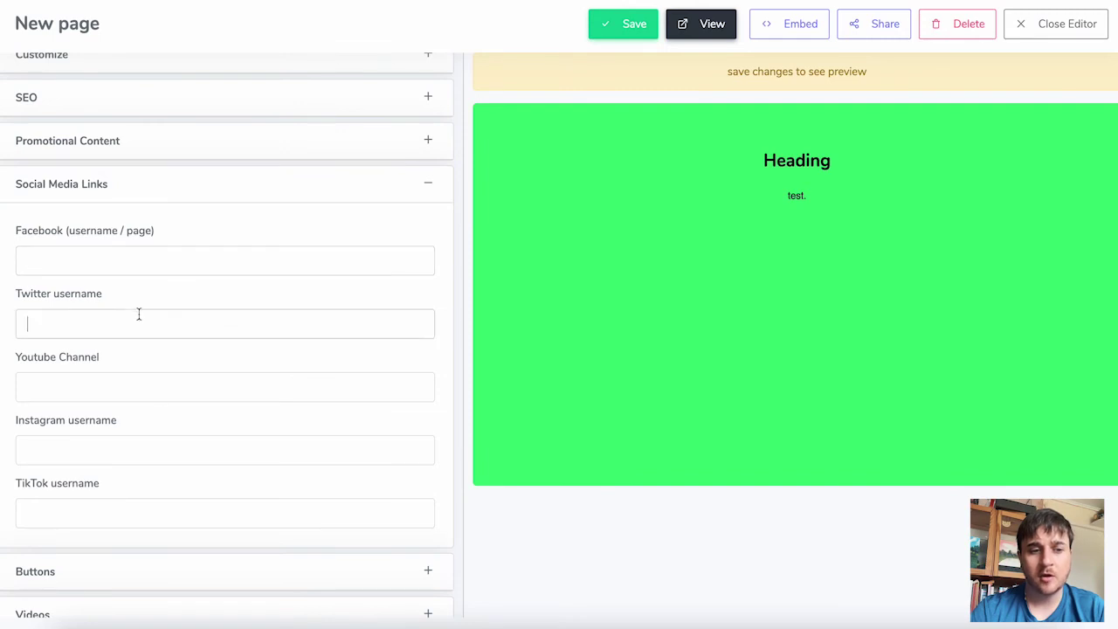
pyautogui.click(118, 388)
pyautogui.click(103, 439)
pyautogui.click(114, 509)
pyautogui.click(429, 190)
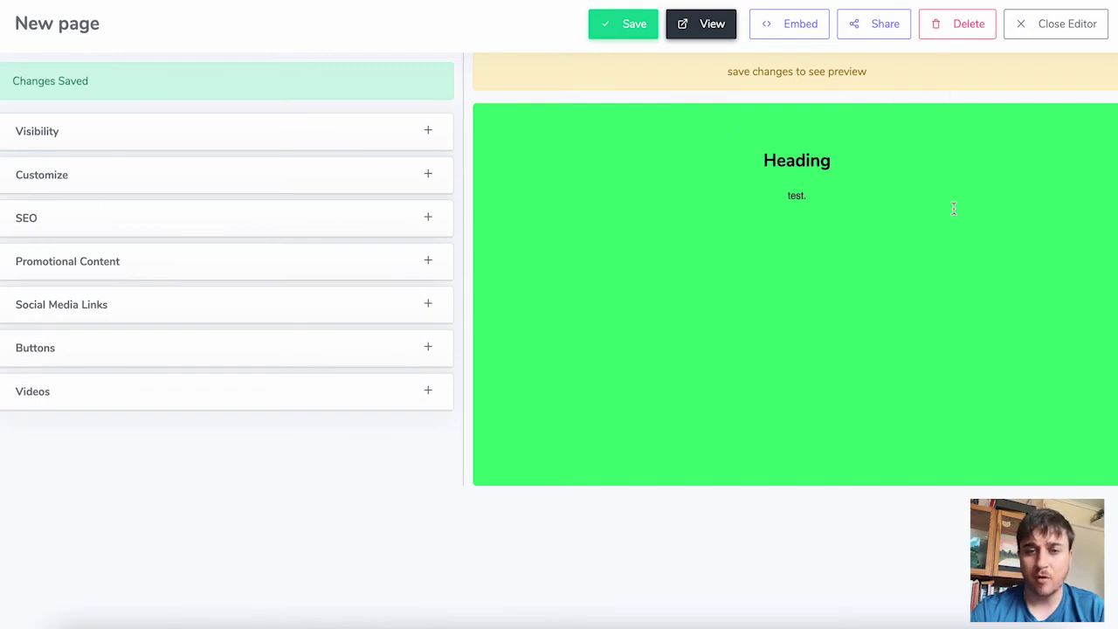
# Check the empty primary button text and link fields, then save the sales page changes
pyautogui.click(428, 349)
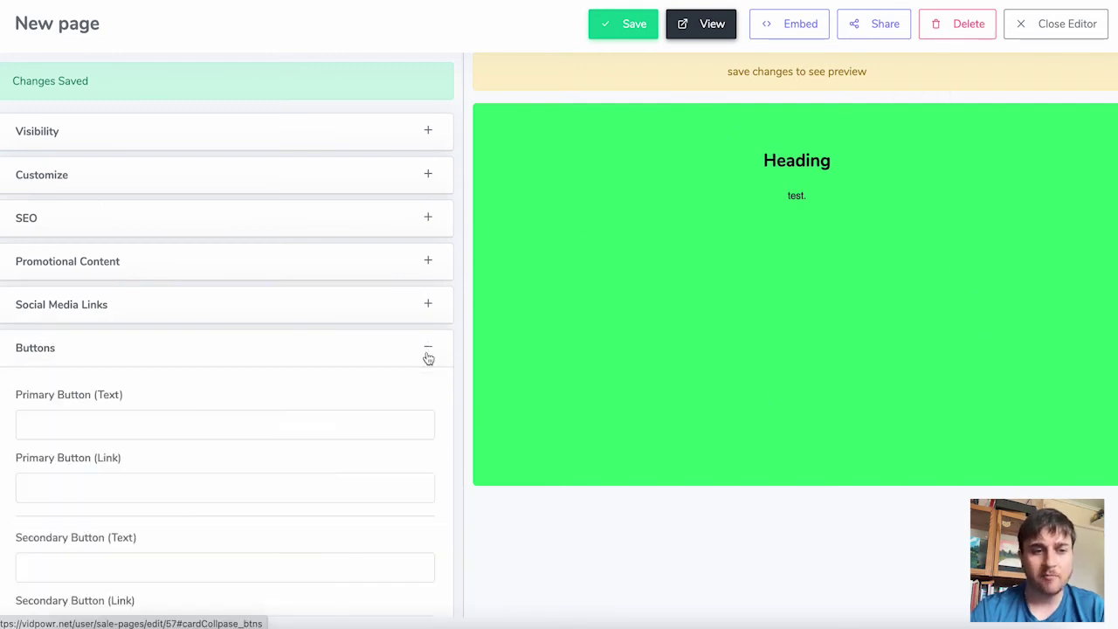
pyautogui.scroll(-2, 417, 357)
pyautogui.click(181, 307)
pyautogui.click(153, 378)
pyautogui.scroll(-2, 149, 375)
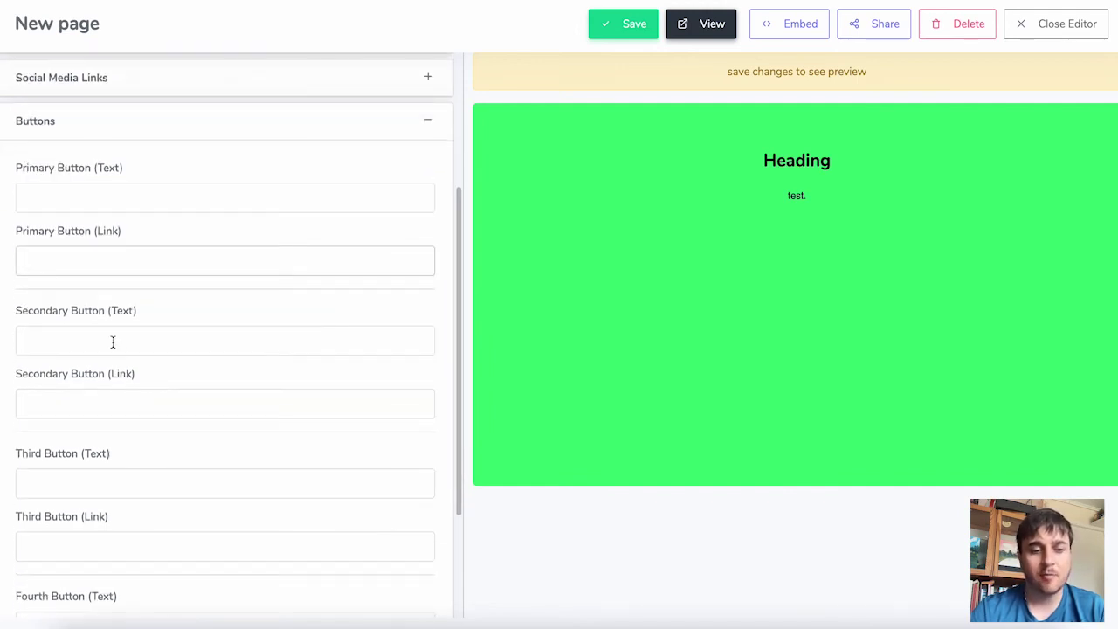
pyautogui.scroll(-2, 223, 481)
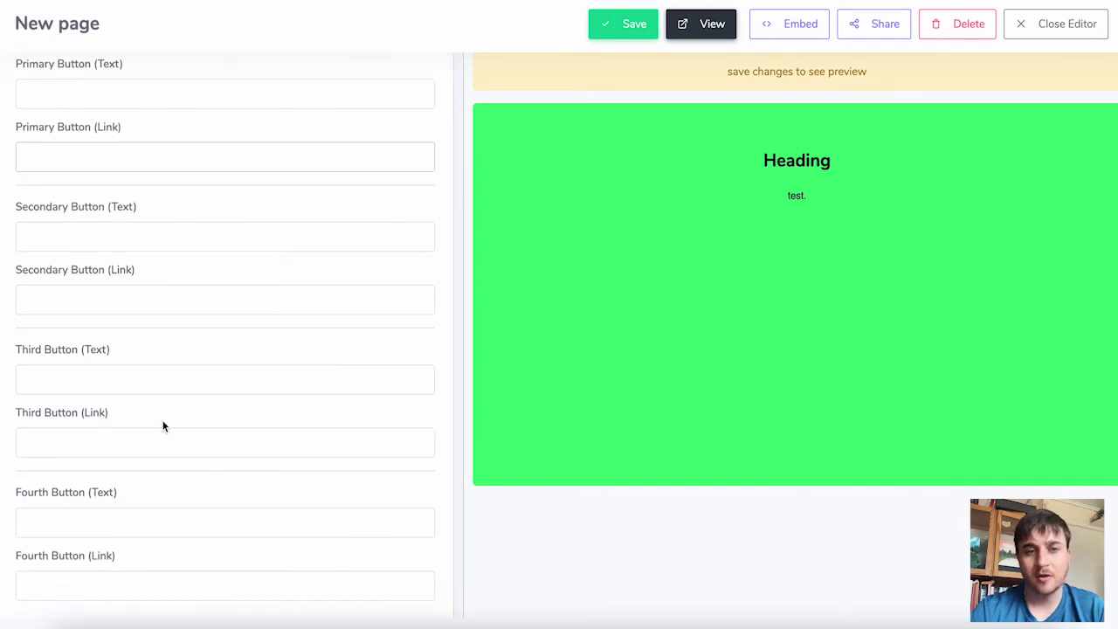
pyautogui.press('Return')
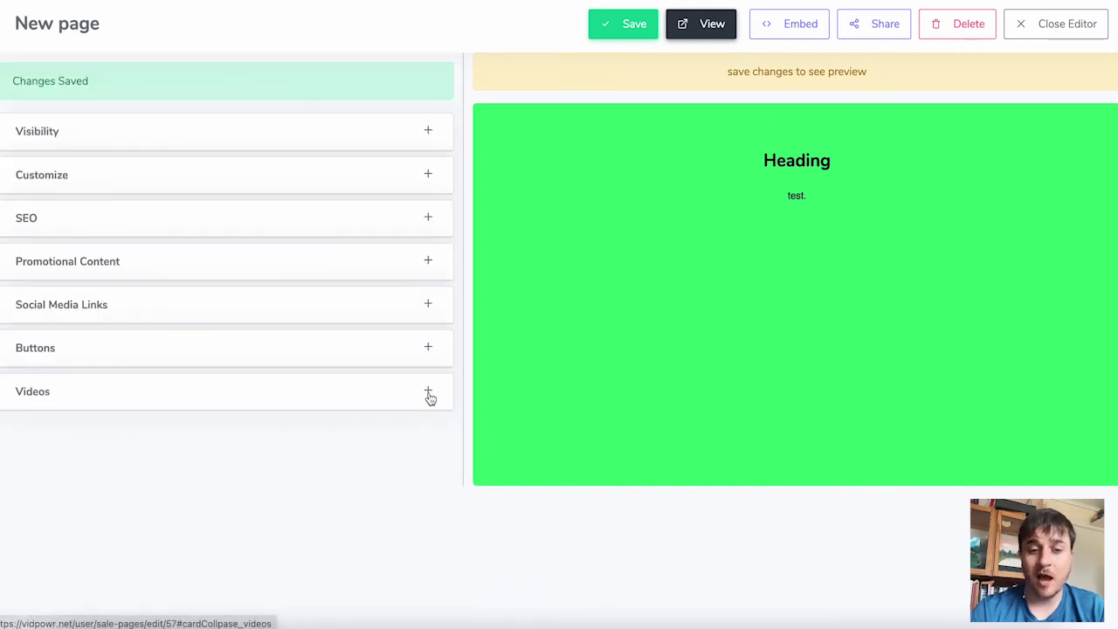
pyautogui.click(428, 393)
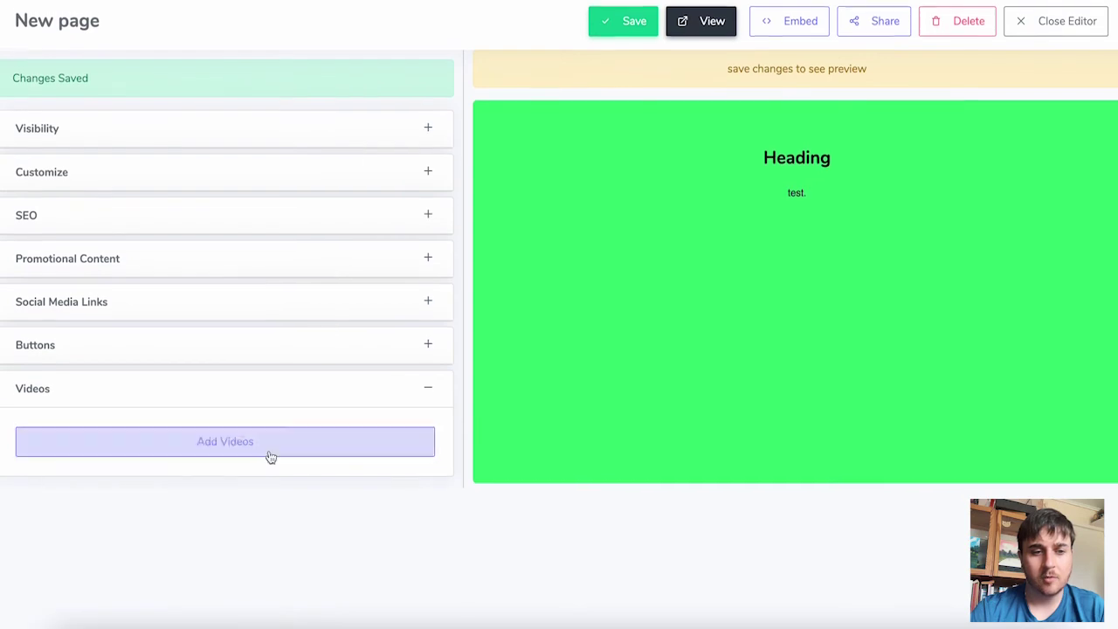
# Add the burrito challenge video to the green sales page and close the page editor
pyautogui.click(223, 445)
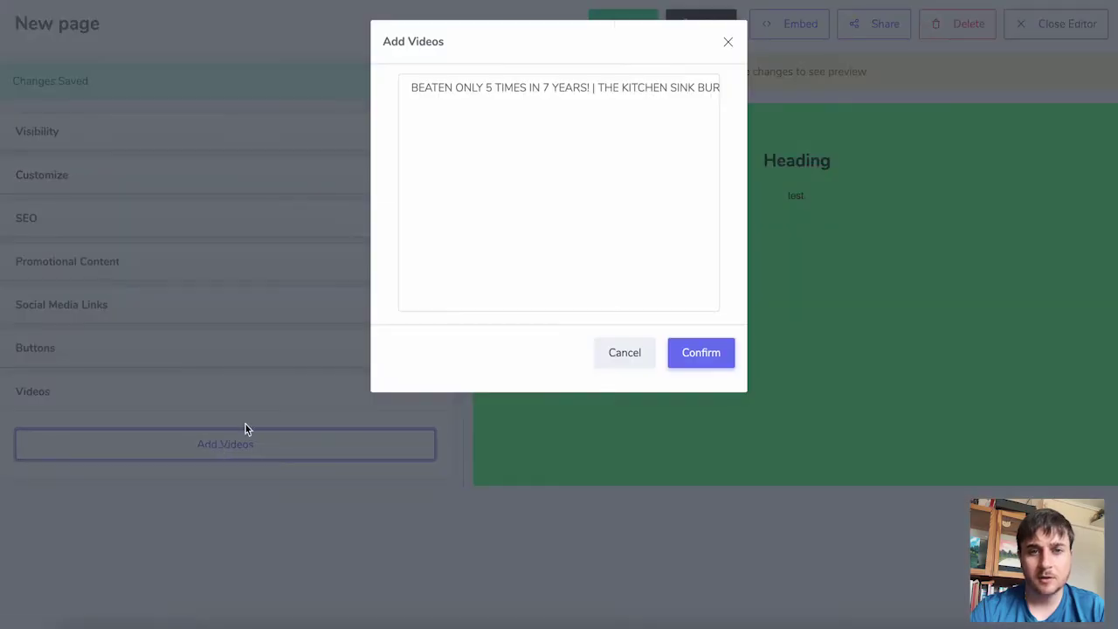
pyautogui.tripleClick(549, 87)
pyautogui.click(704, 355)
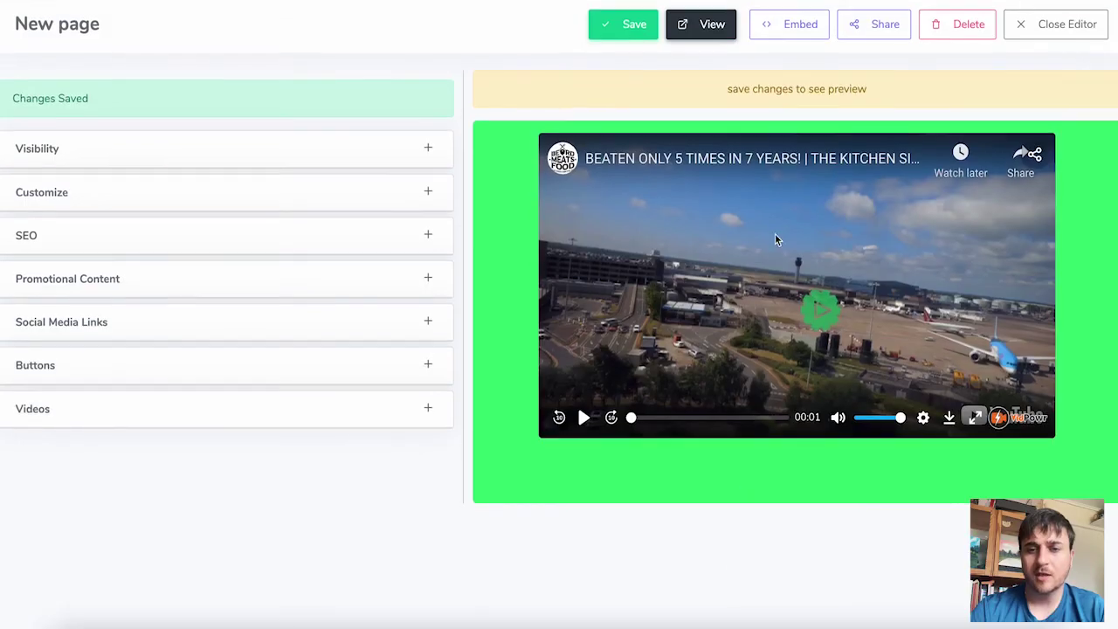
pyautogui.scroll(-1, 864, 243)
pyautogui.scroll(3, 864, 244)
pyautogui.scroll(-4, 864, 244)
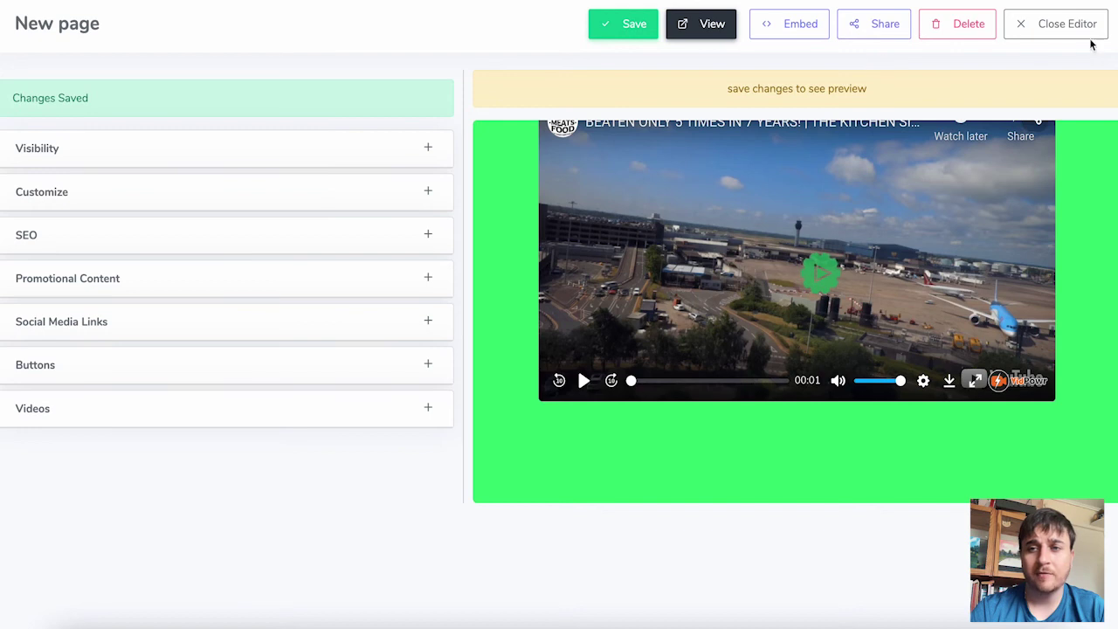
pyautogui.click(1035, 27)
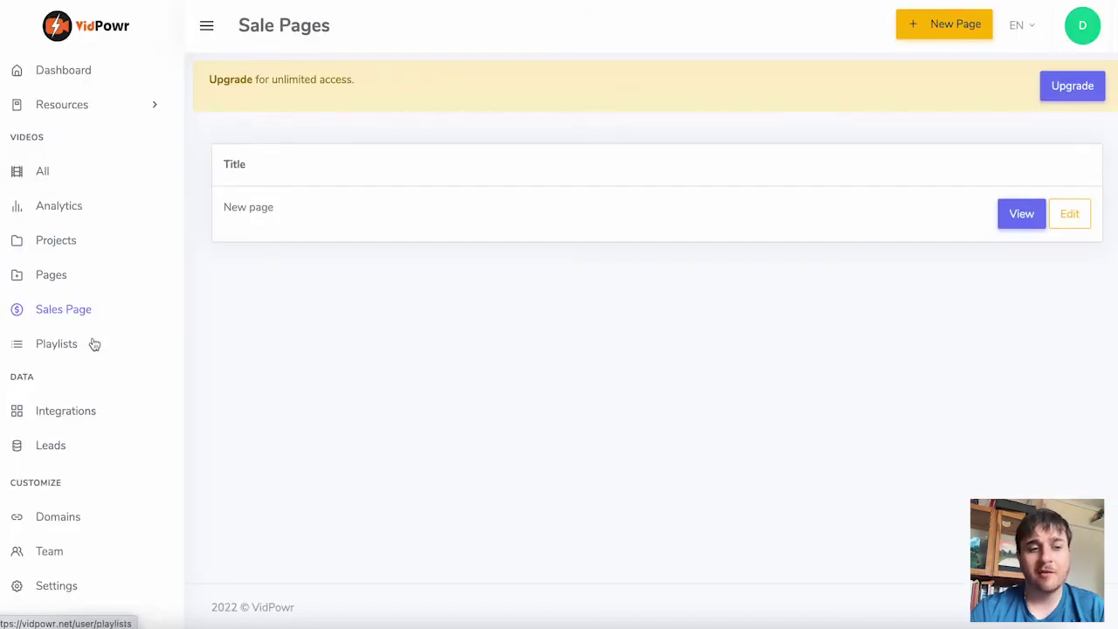
# Try a new playlist titled 'Playlist', discard it unsaved, then open Integrations
pyautogui.click(53, 347)
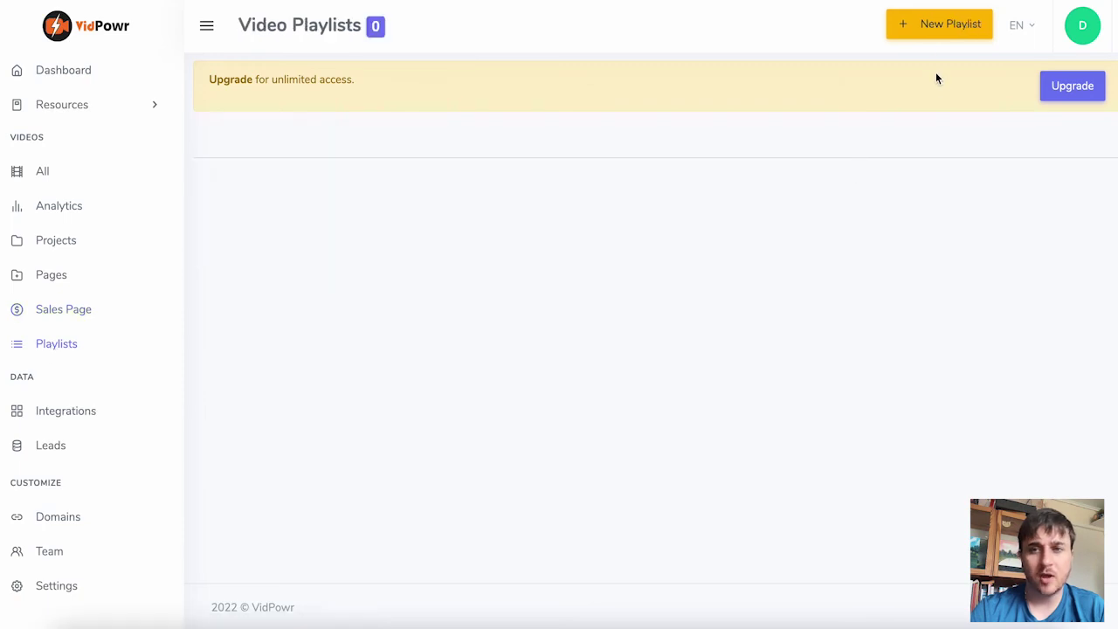
pyautogui.click(928, 25)
pyautogui.write('Playlist')
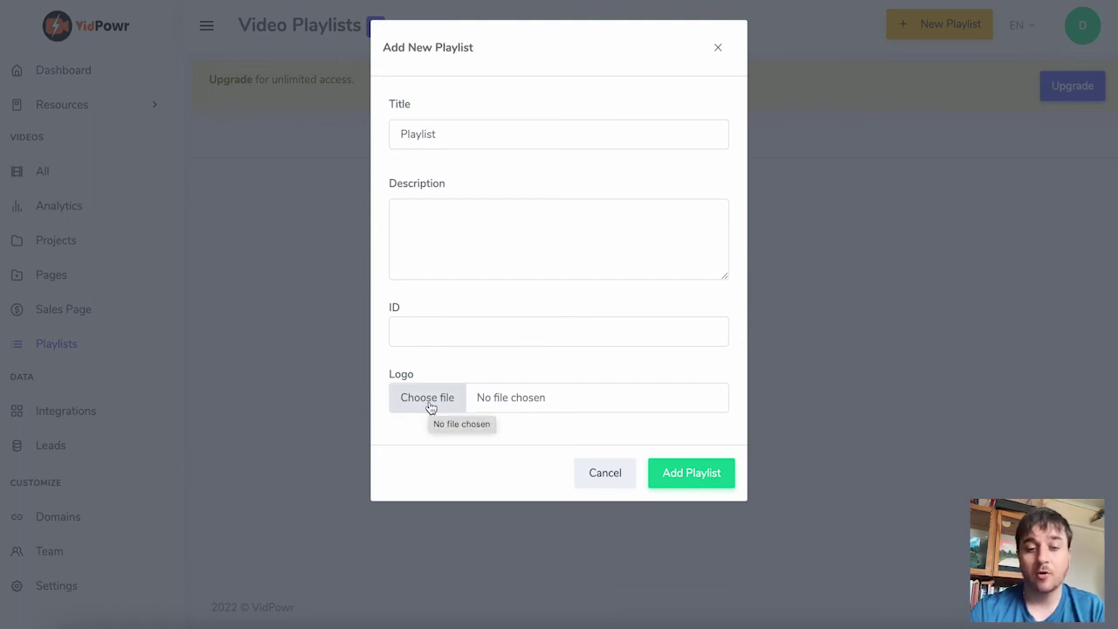
pyautogui.press('Escape')
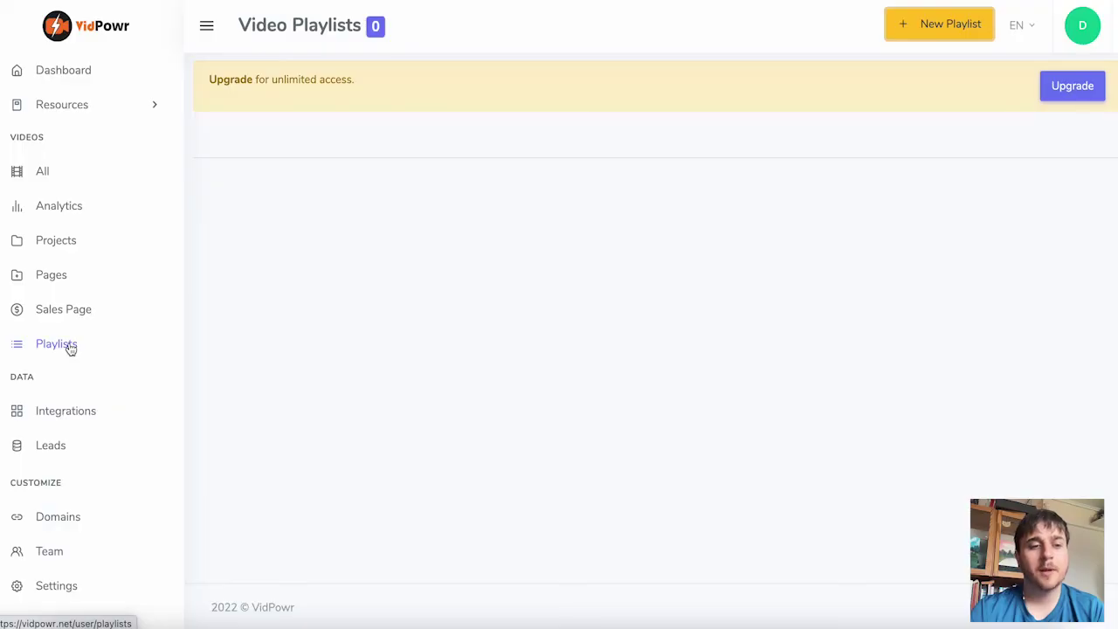
pyautogui.click(65, 418)
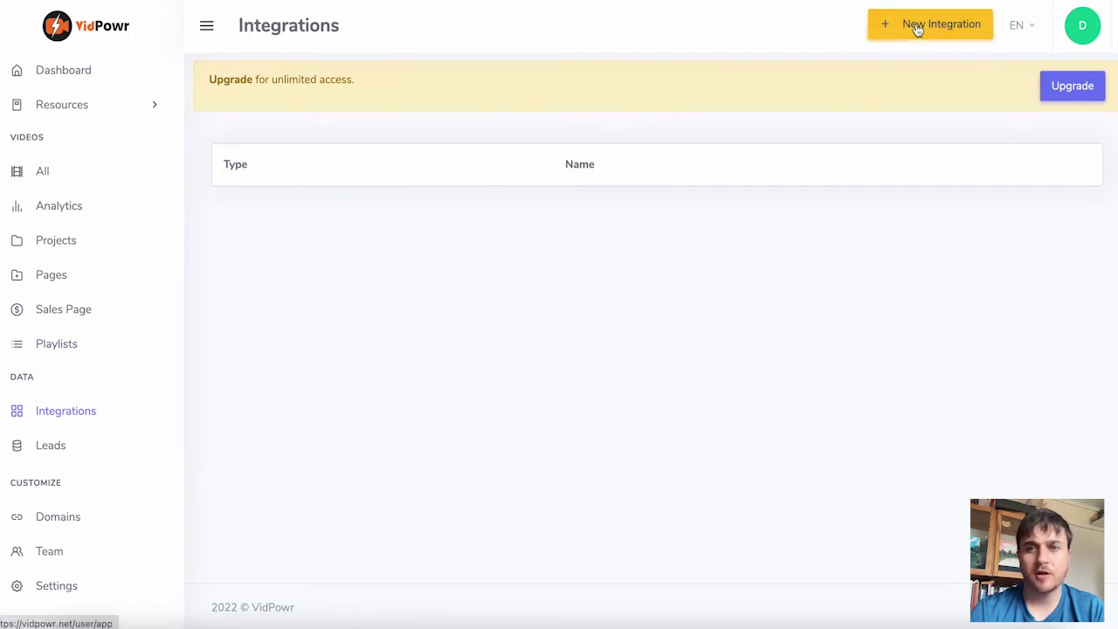
# Pick Webhook as a new integration's type without saving it, then open the Leads list
pyautogui.click(917, 29)
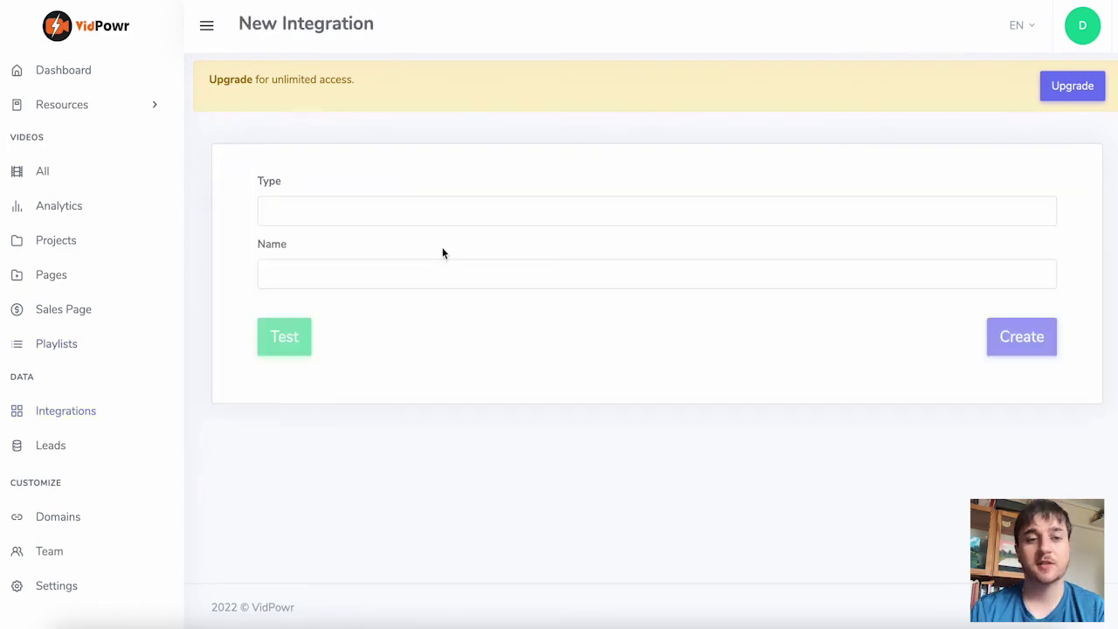
pyautogui.click(349, 211)
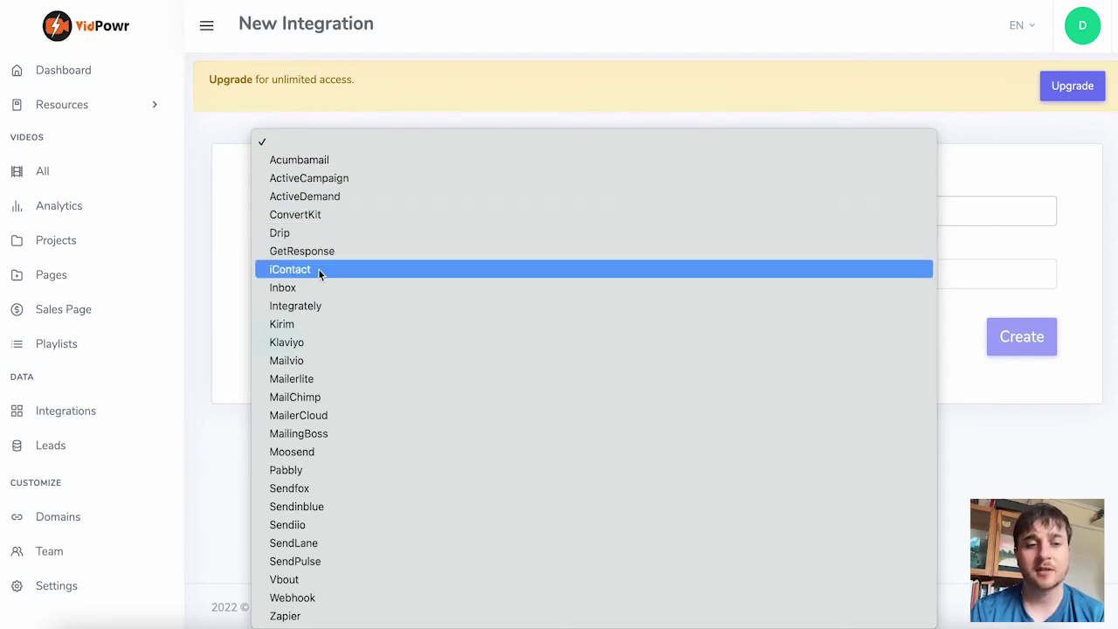
pyautogui.press('w')
pyautogui.press('Return')
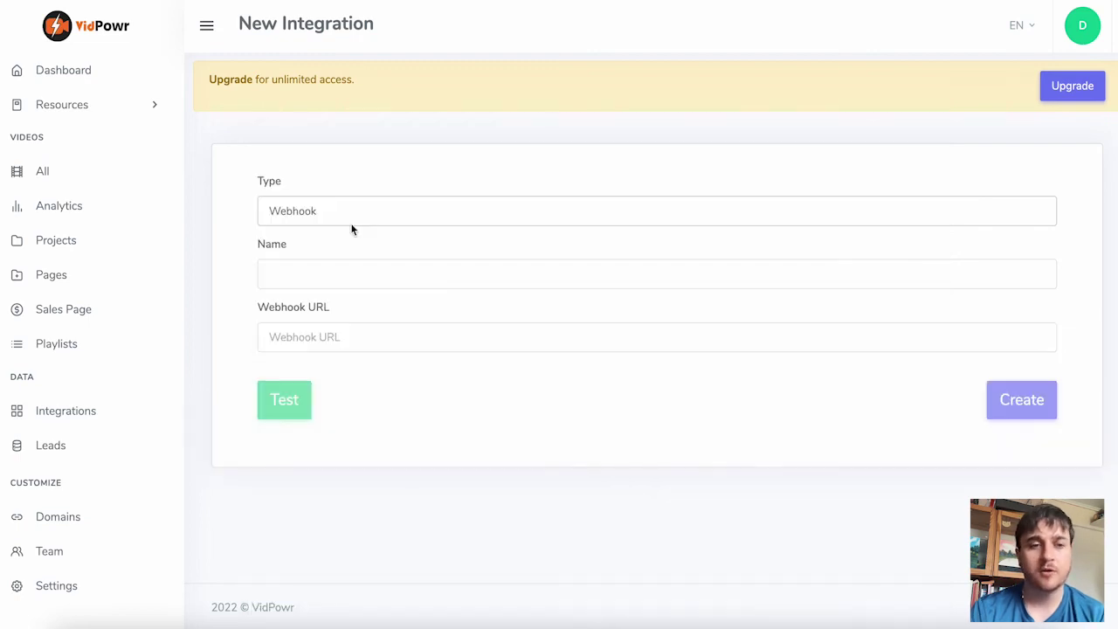
pyautogui.click(276, 276)
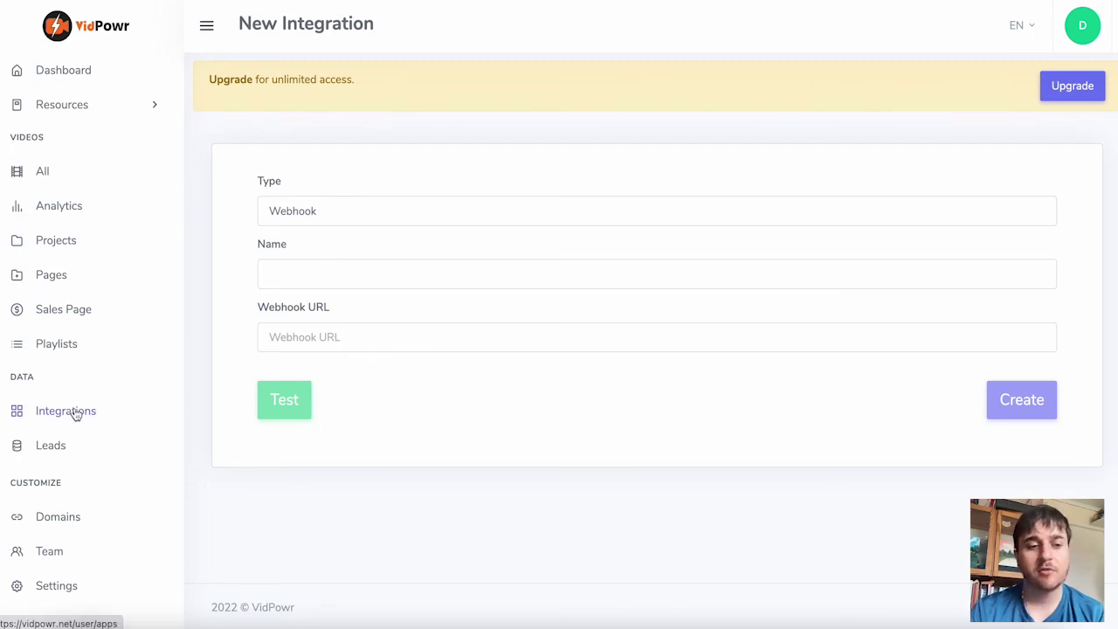
pyautogui.click(51, 446)
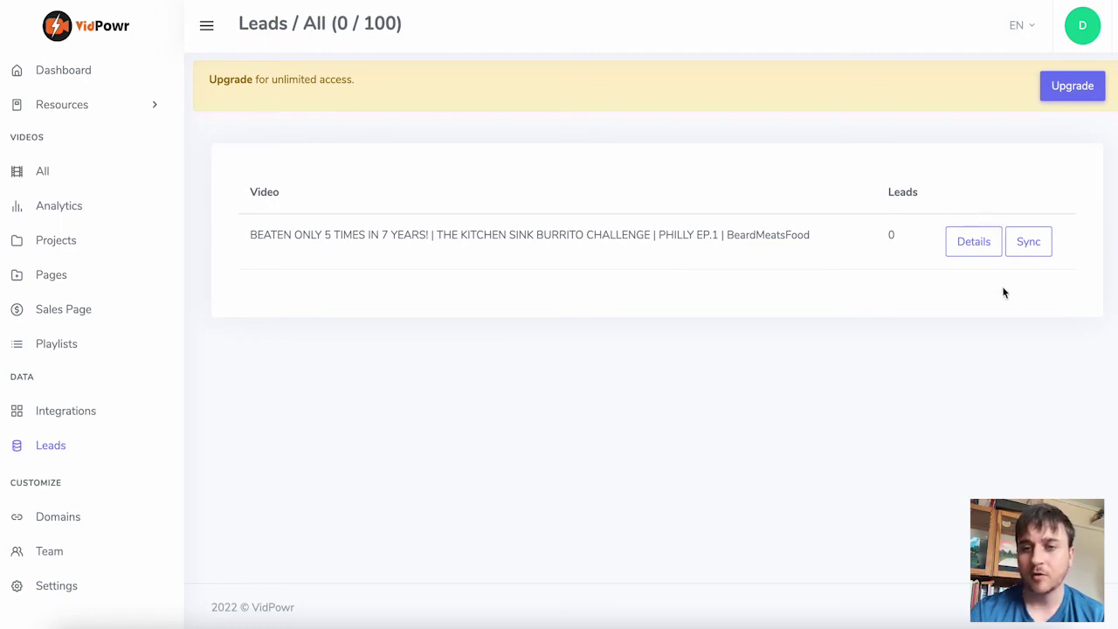
# Check the burrito video's lead details and sync records, then open the Domains page
pyautogui.click(976, 250)
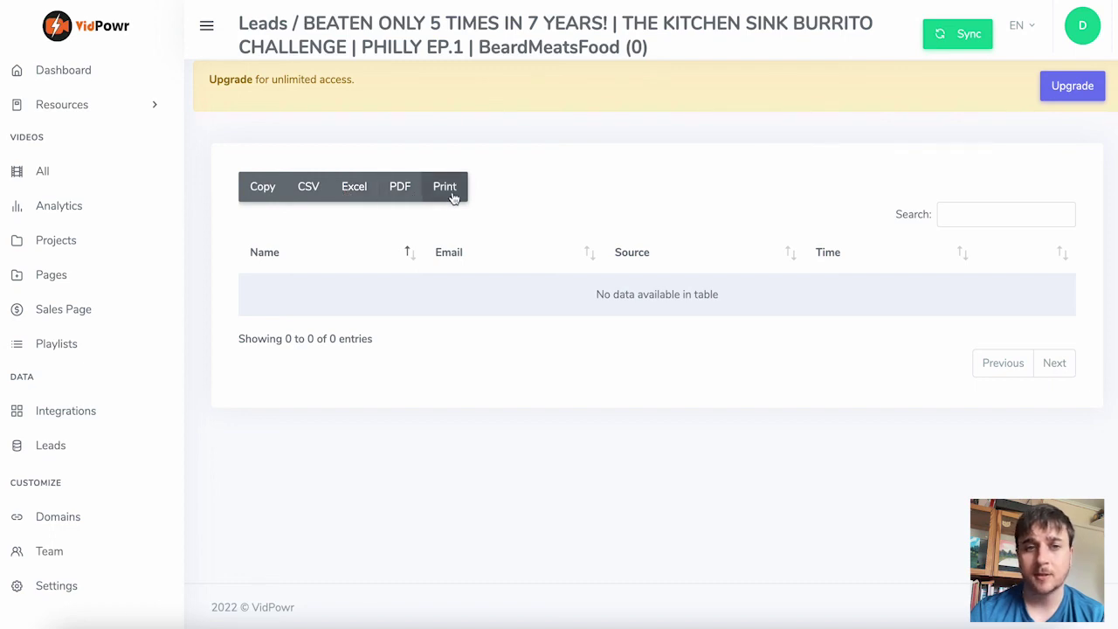
pyautogui.hotkey('alt', 'Left')
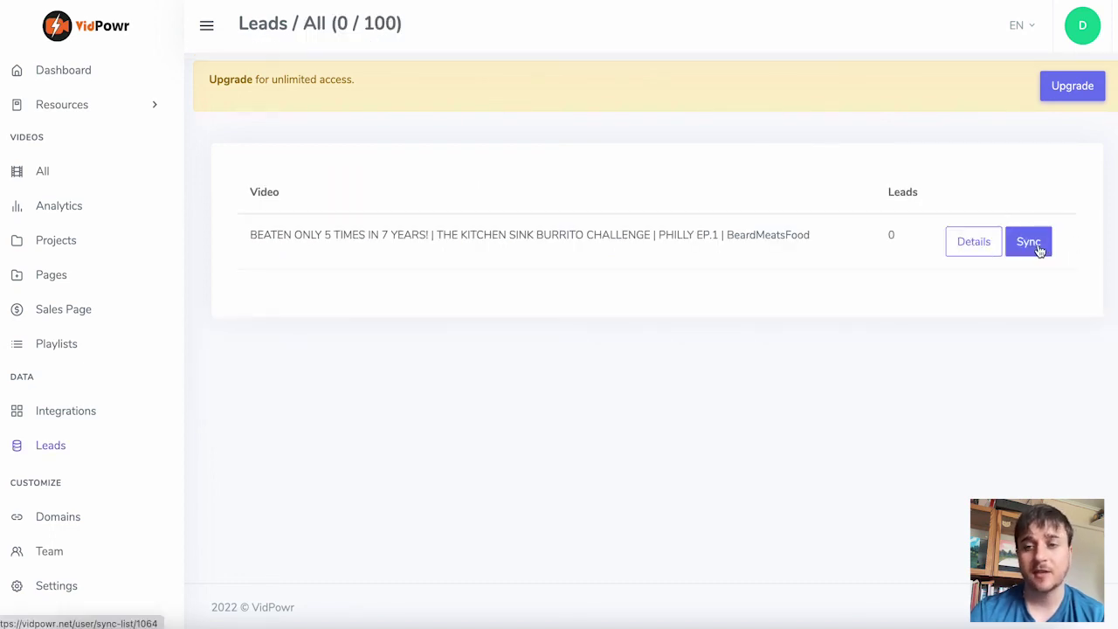
pyautogui.click(1029, 242)
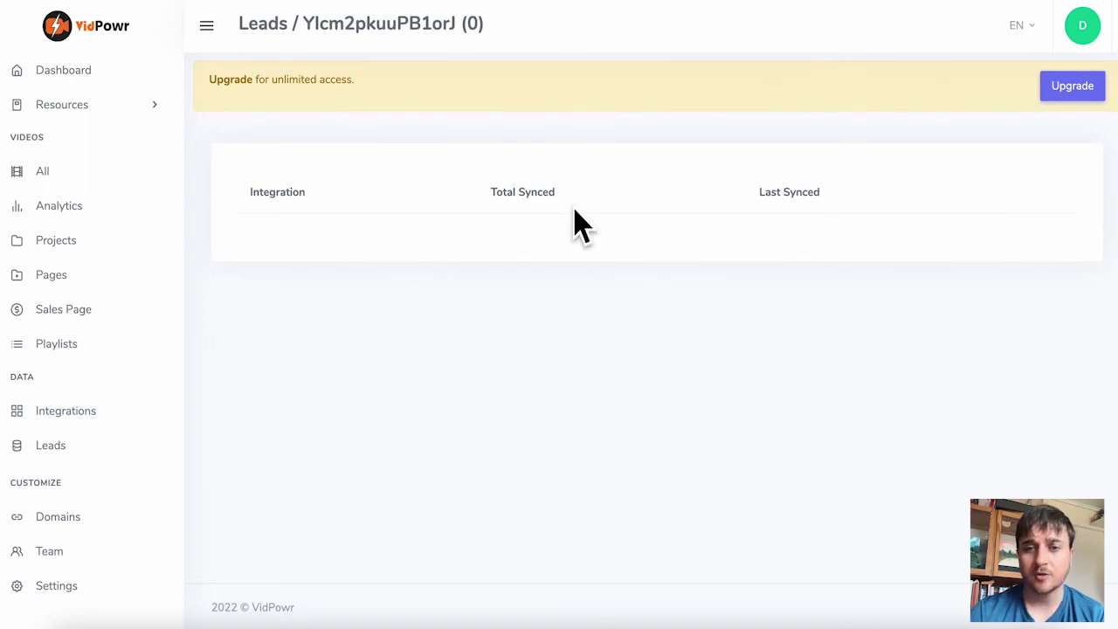
pyautogui.click(50, 447)
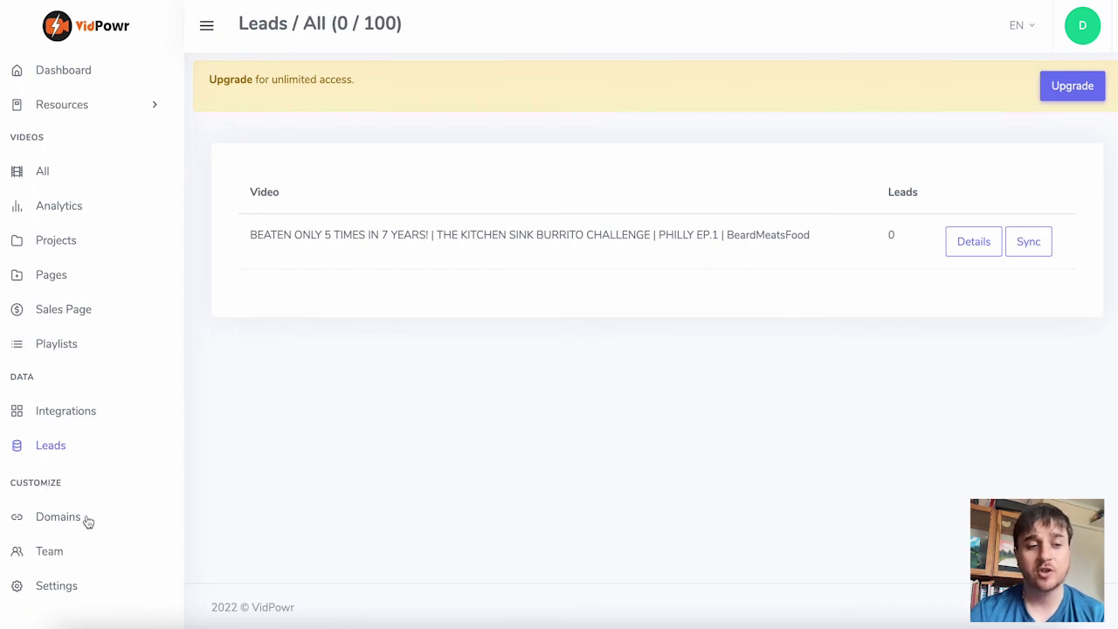
pyautogui.click(57, 518)
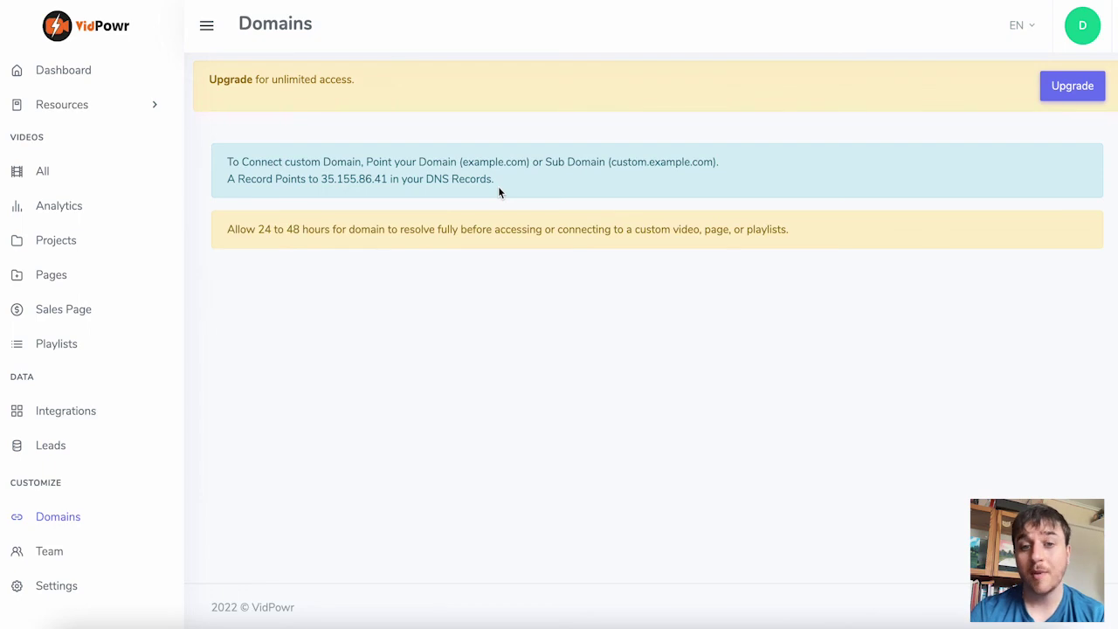
# Open the empty Team page and expand the Resources group to show Training / Guides
pyautogui.click(52, 551)
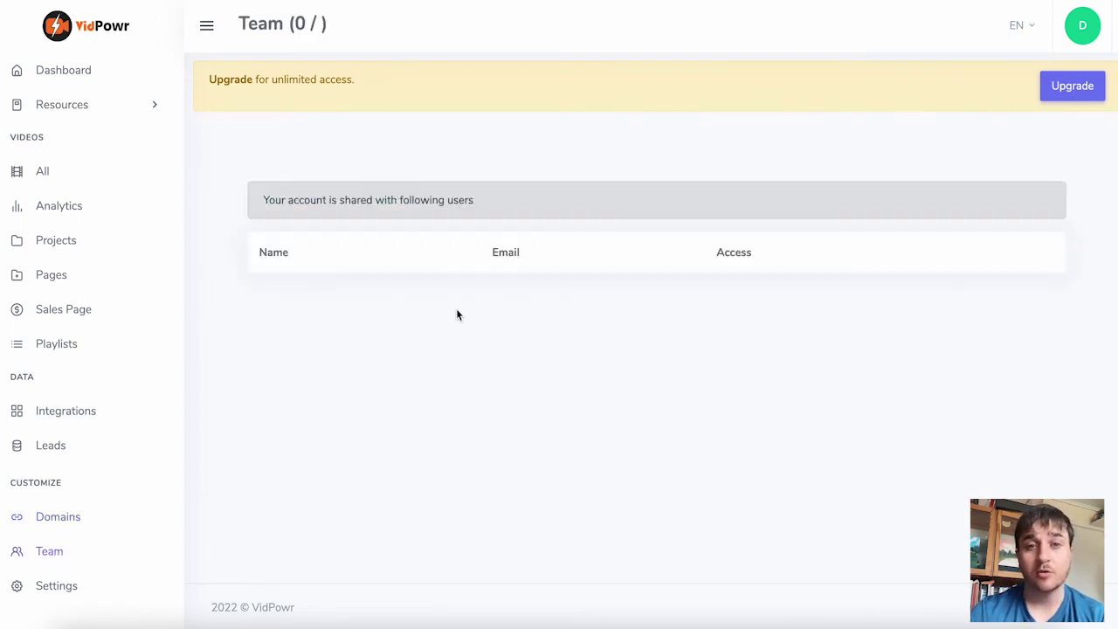
pyautogui.click(154, 111)
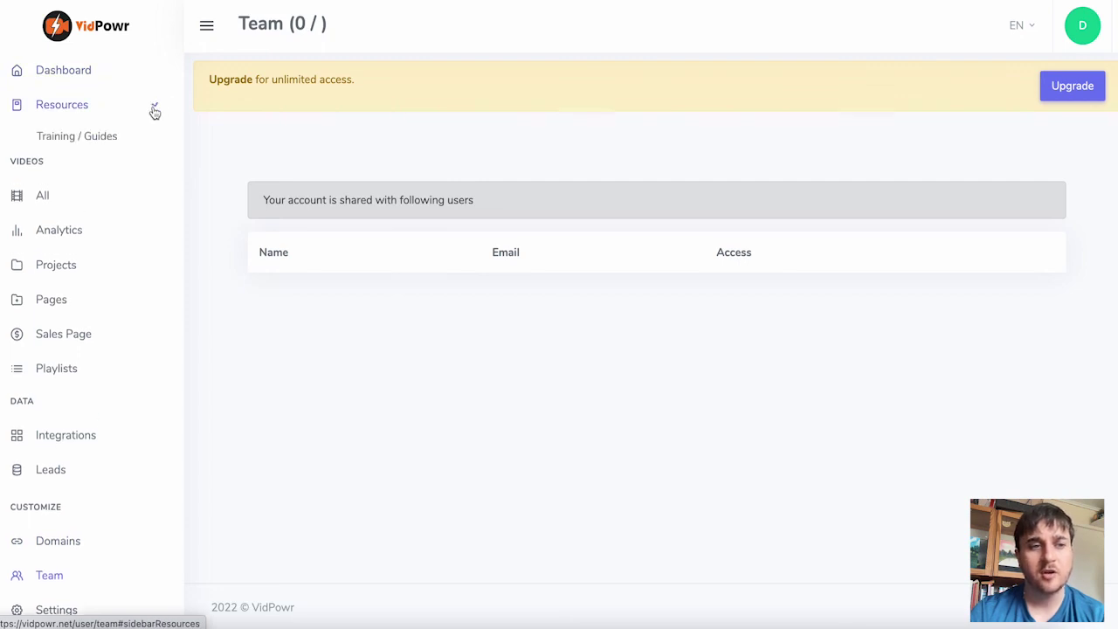